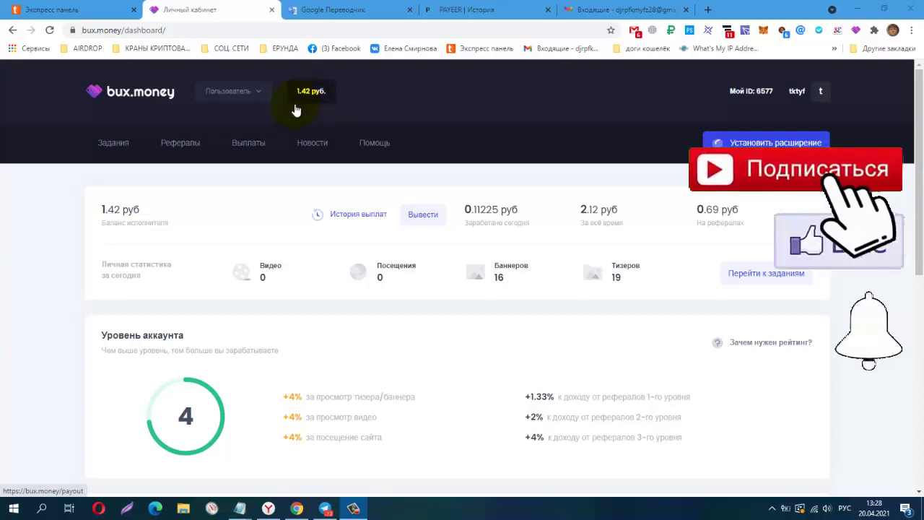
Switch the account role to Рекламодатель and open the page for topping up the advertiser balance.
click(249, 98)
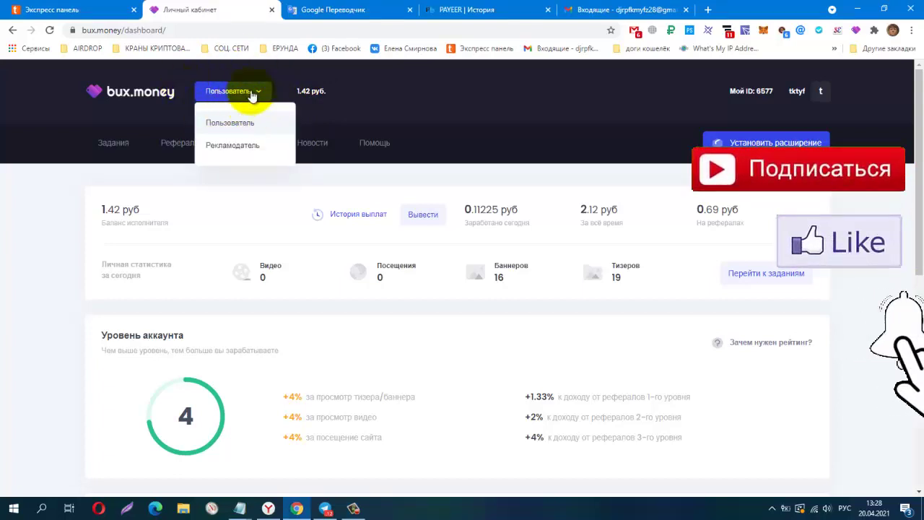
click(226, 151)
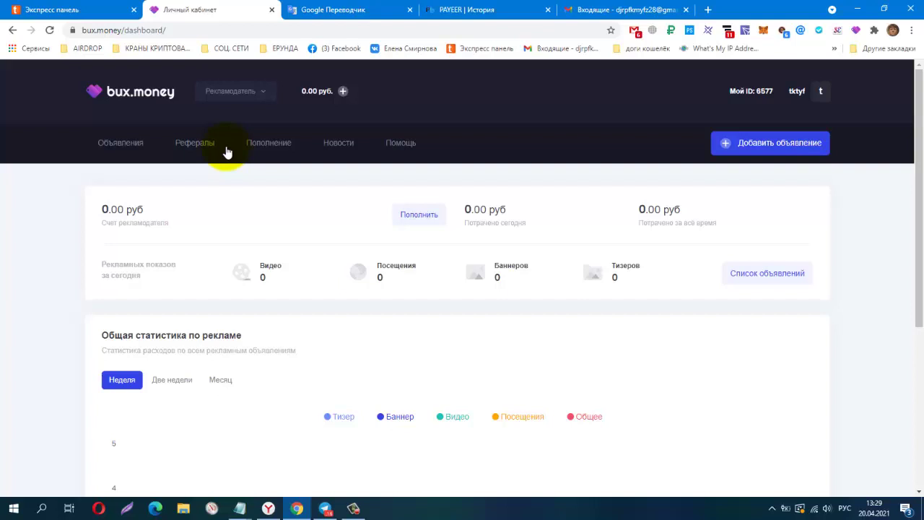
click(342, 93)
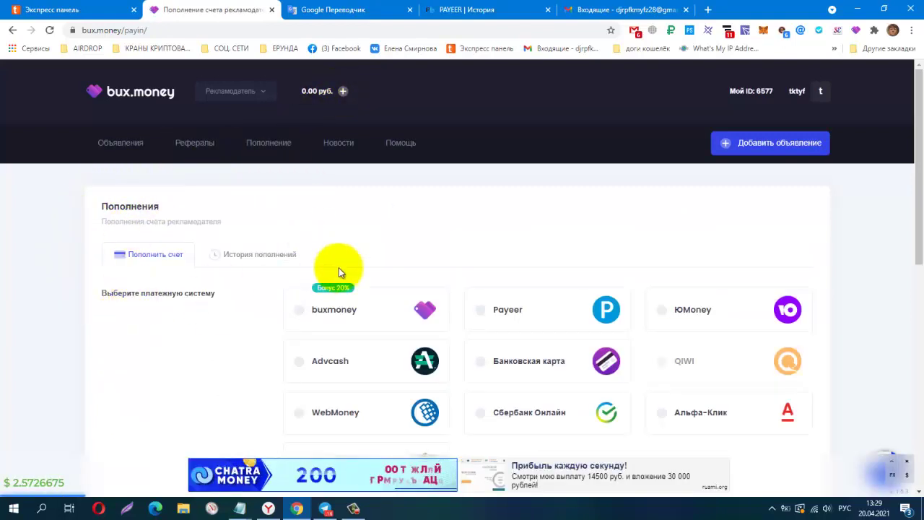
Choose Payeer as the payment system and look through the available top-up bonuses.
scroll(336, 264, down, 2)
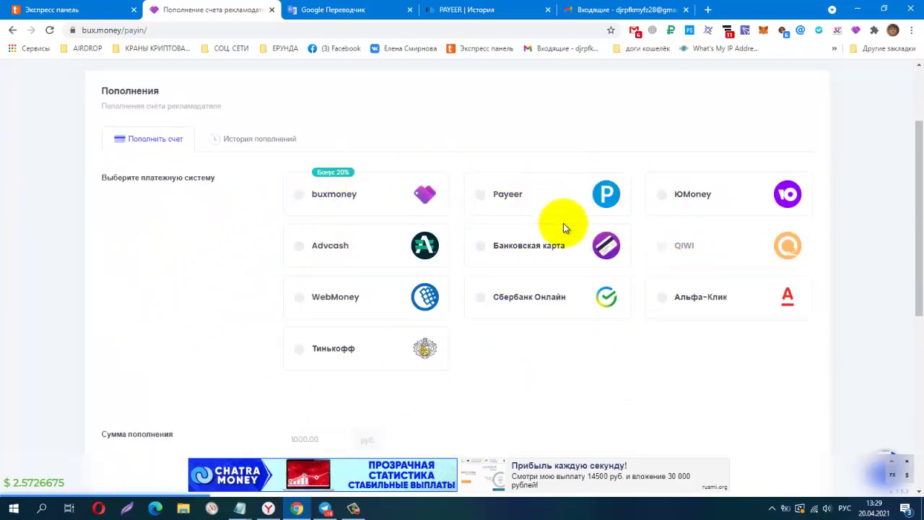
click(493, 195)
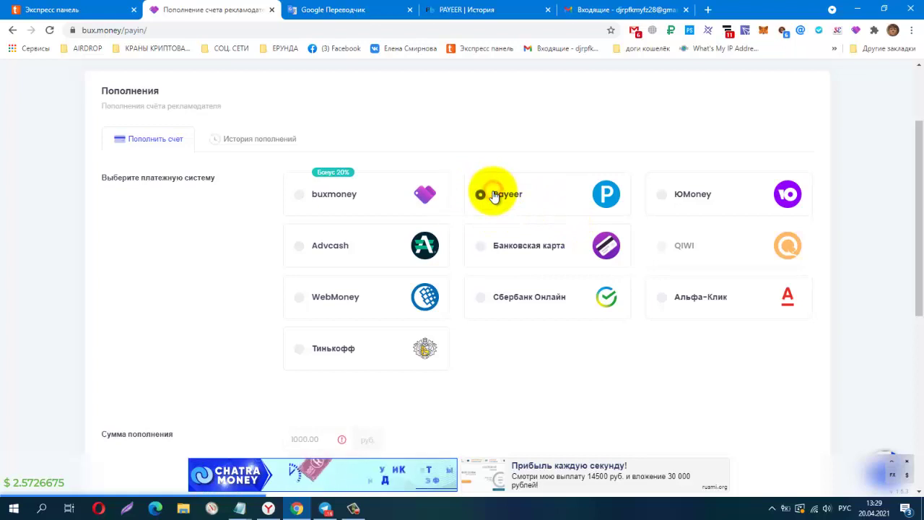
scroll(491, 198, down, 3)
scroll(491, 195, down, 1)
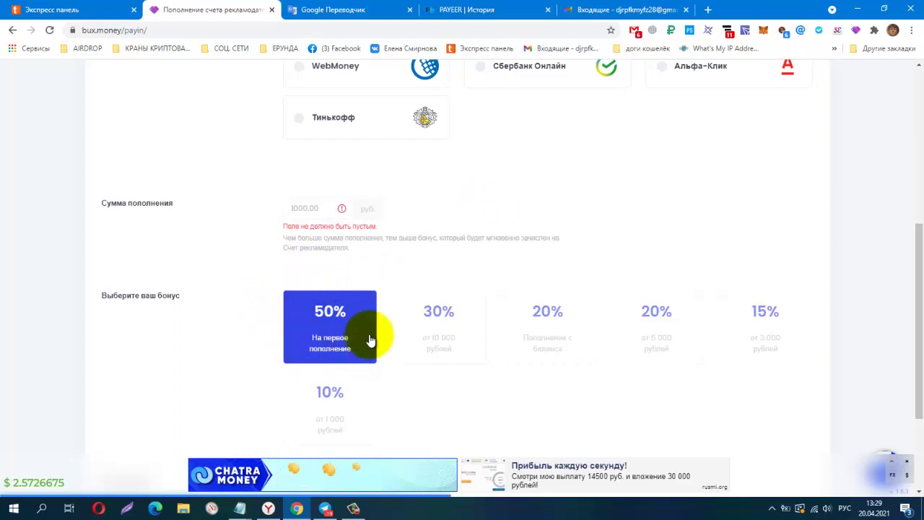
scroll(343, 365, down, 2)
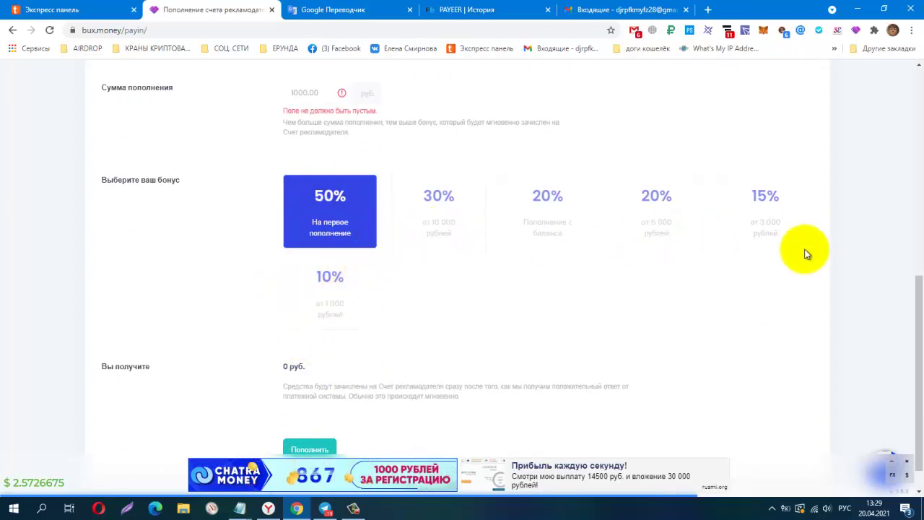
scroll(286, 246, up, 2)
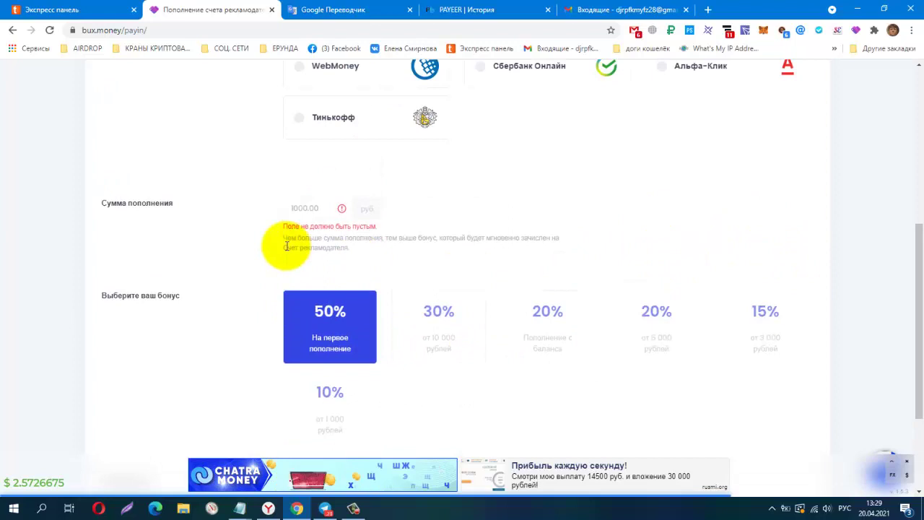
Set the top-up amount to 50 руб. and submit the top-up request.
click(299, 208)
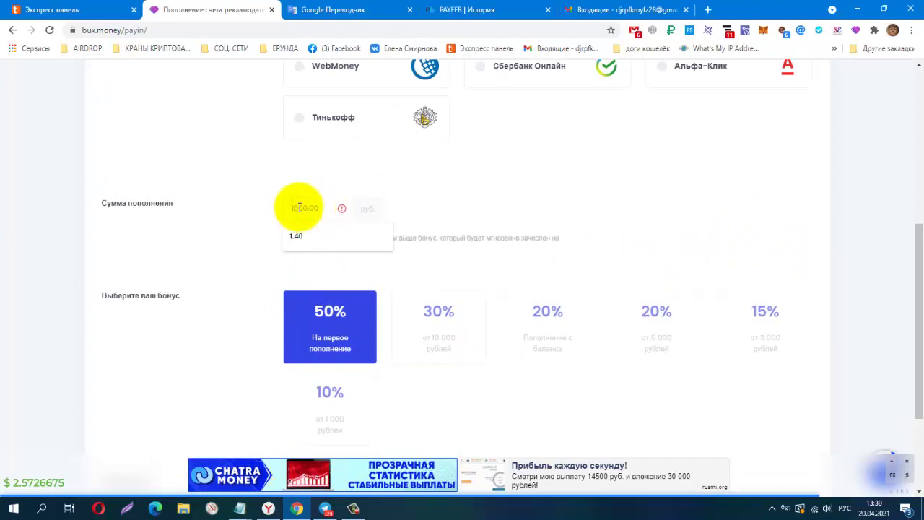
text(50)
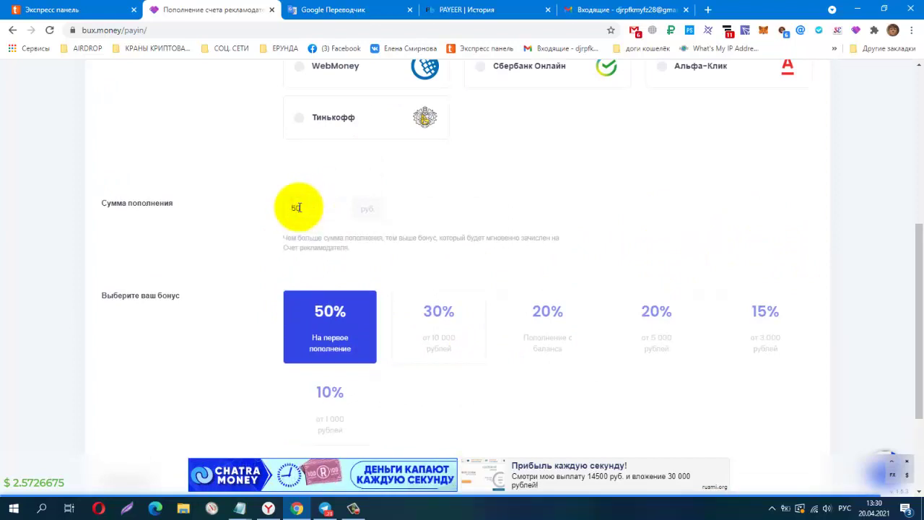
scroll(607, 258, down, 2)
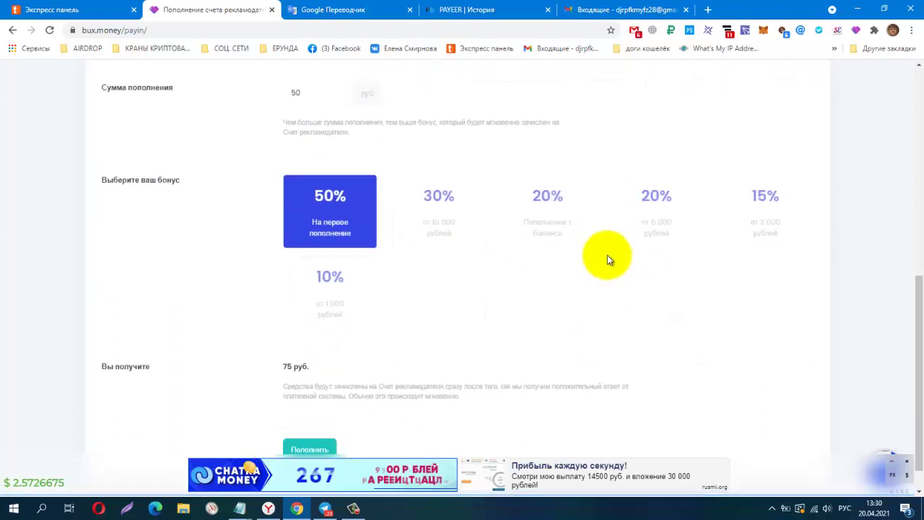
scroll(607, 258, down, 1)
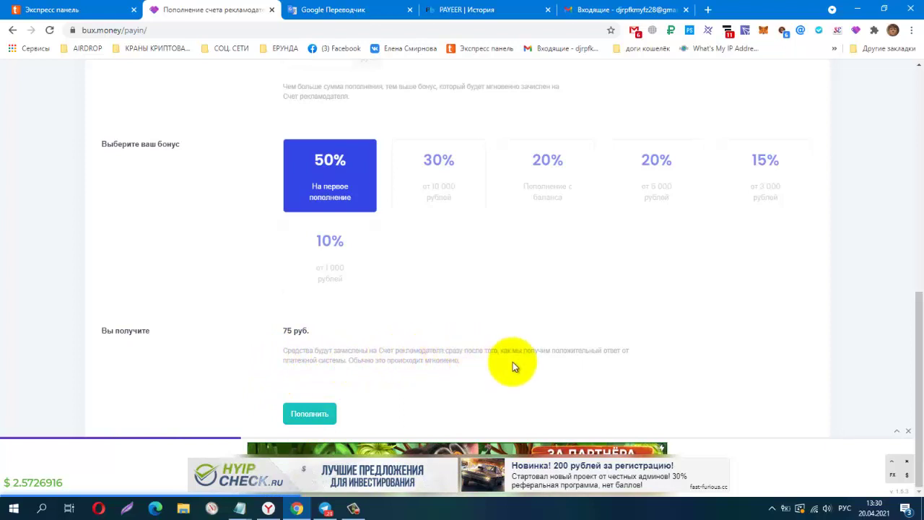
click(314, 417)
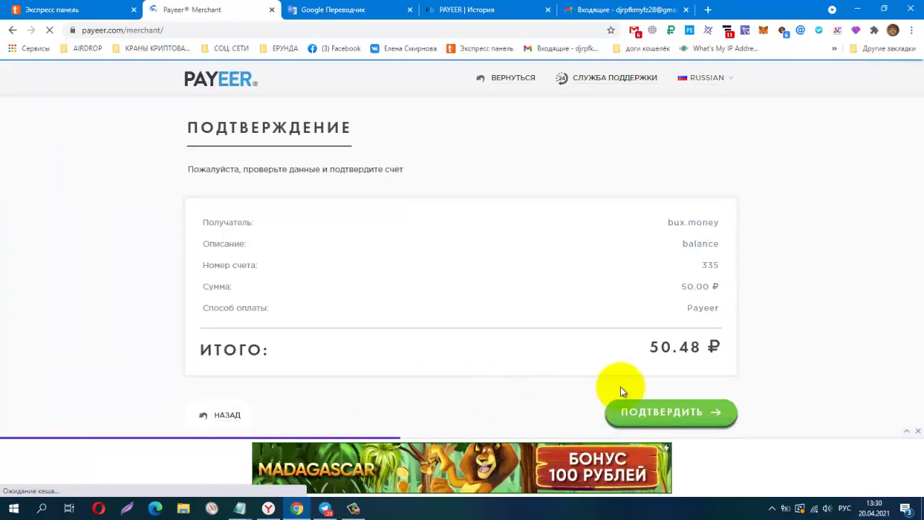
Confirm the Payeer invoice and submit the wallet login form with the prefilled credentials.
click(671, 418)
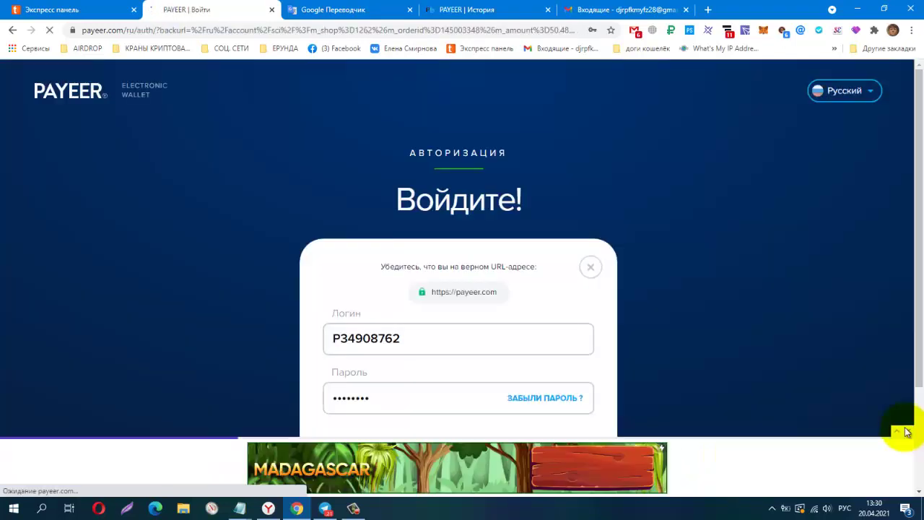
scroll(760, 369, down, 2)
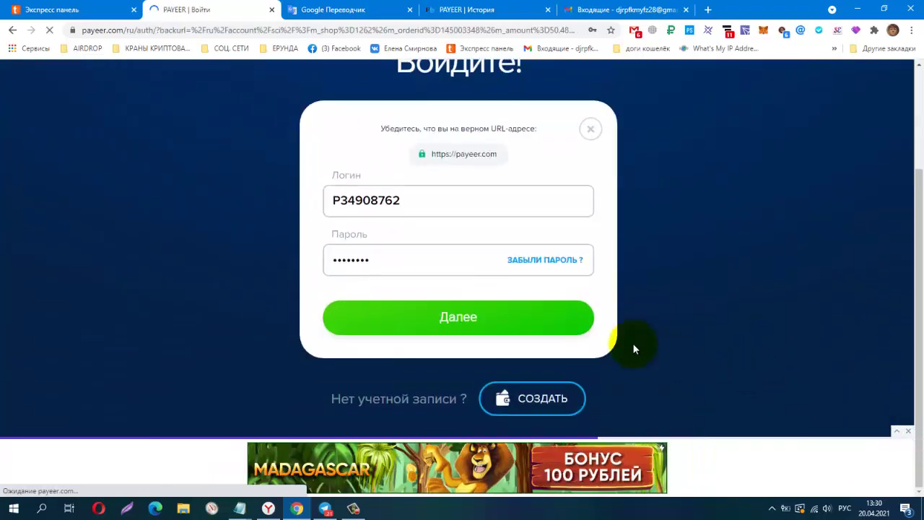
click(488, 327)
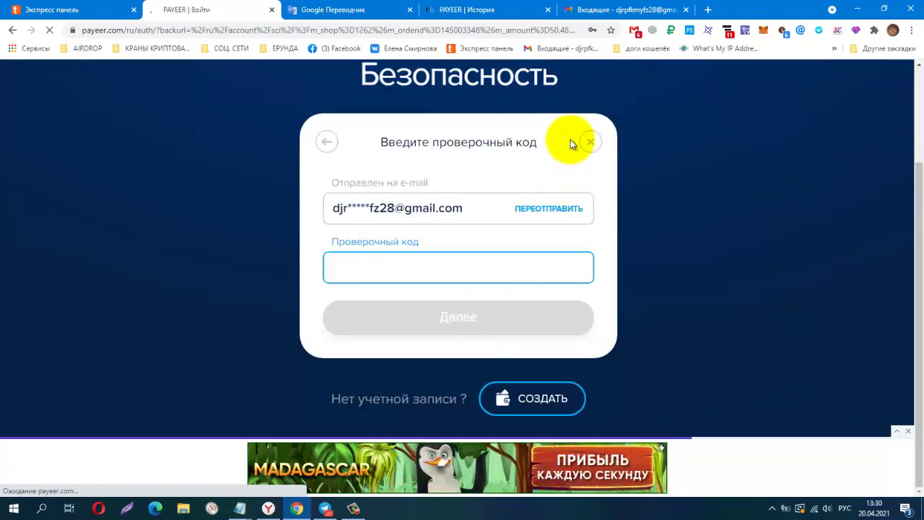
Switch to the Gmail inbox and open the Payeer.com verification code message at the part showing the code.
click(634, 32)
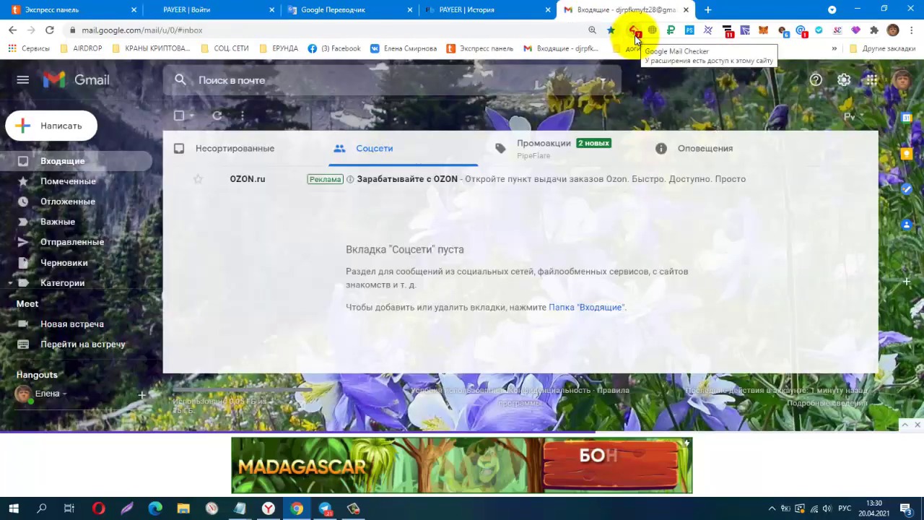
click(675, 154)
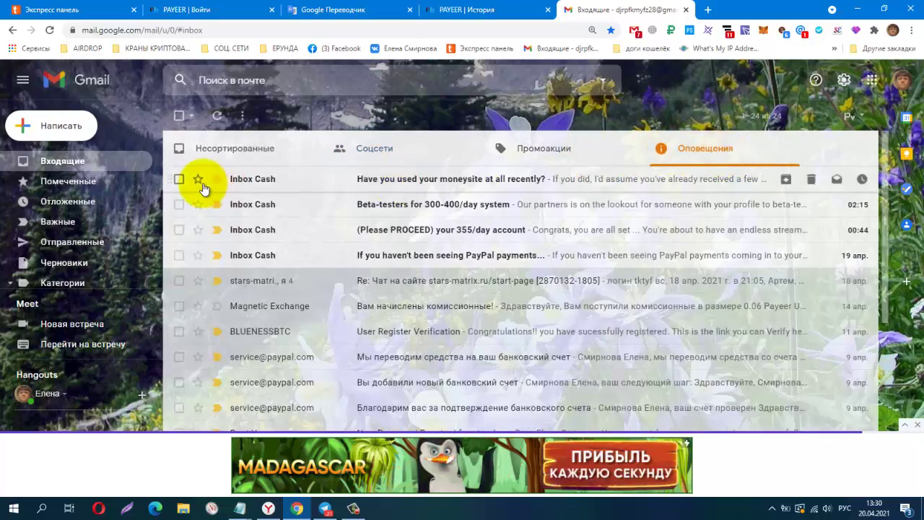
click(63, 161)
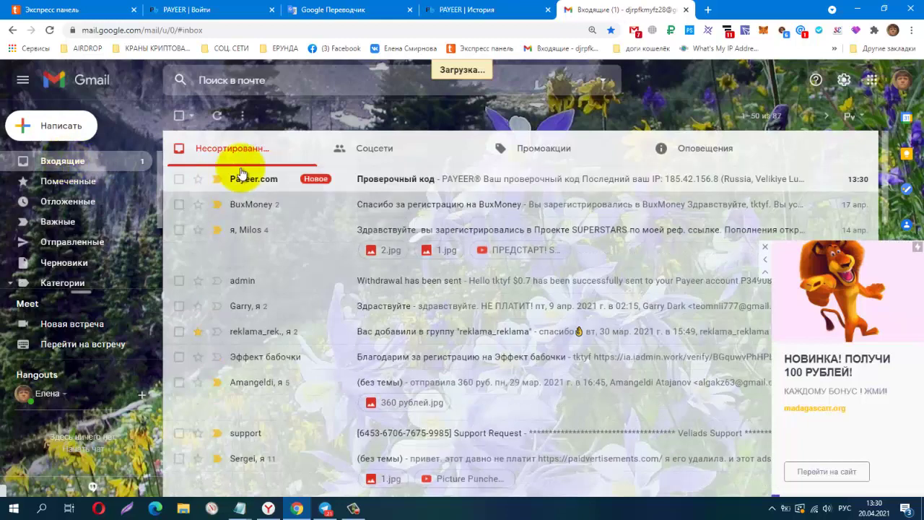
click(471, 182)
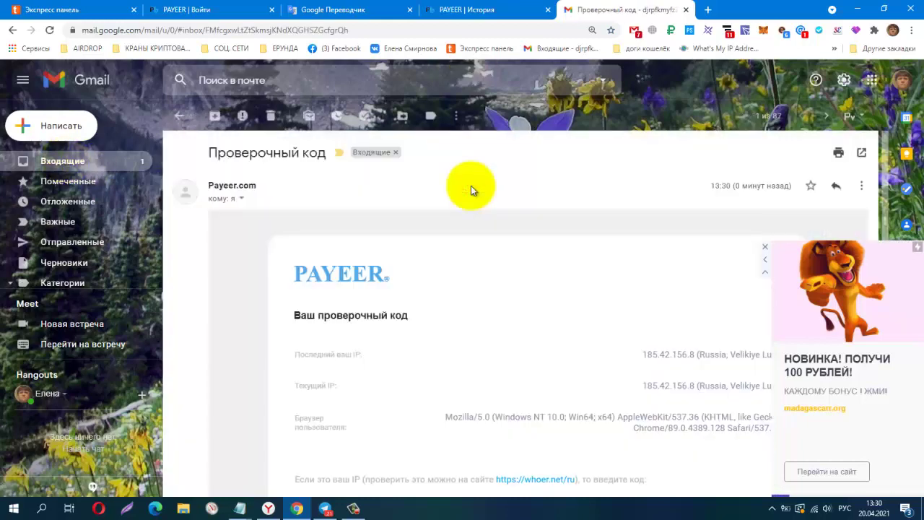
scroll(503, 257, down, 3)
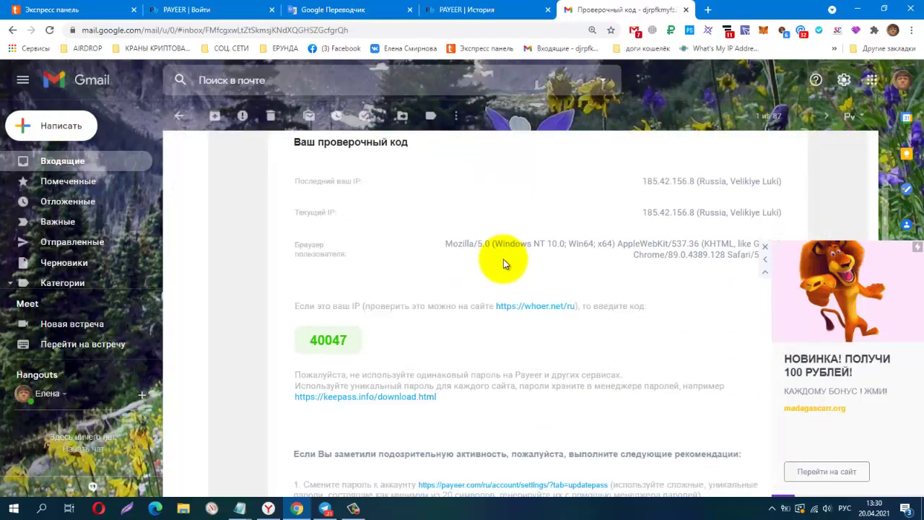
Copy the verification code from the Payeer email.
double_click(332, 340)
double_click(333, 341)
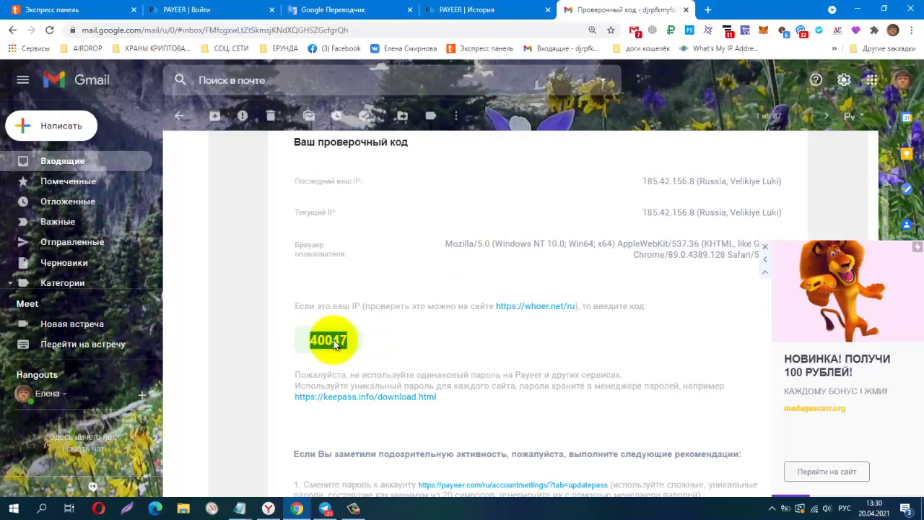
right_click(334, 344)
click(344, 347)
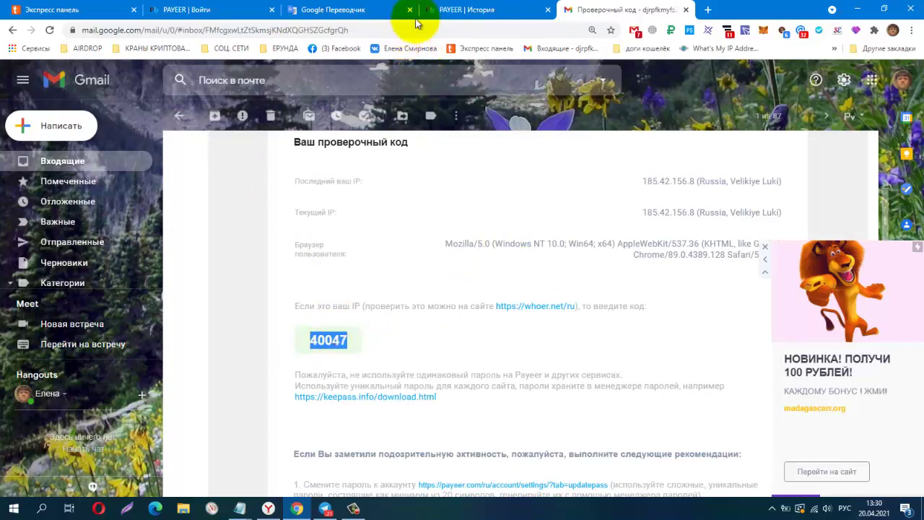
Return to the Payeer login page, paste the verification code into the Проверочный код field and submit it.
click(471, 10)
click(388, 10)
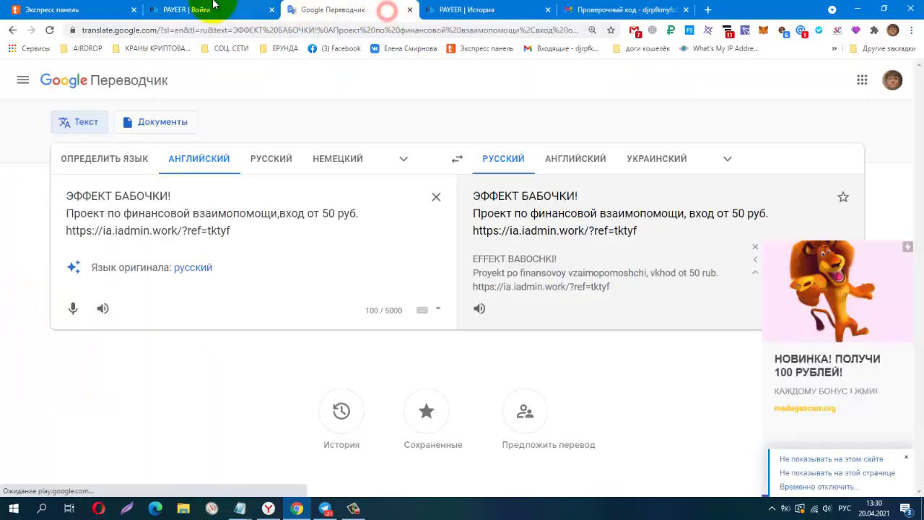
click(213, 5)
right_click(409, 268)
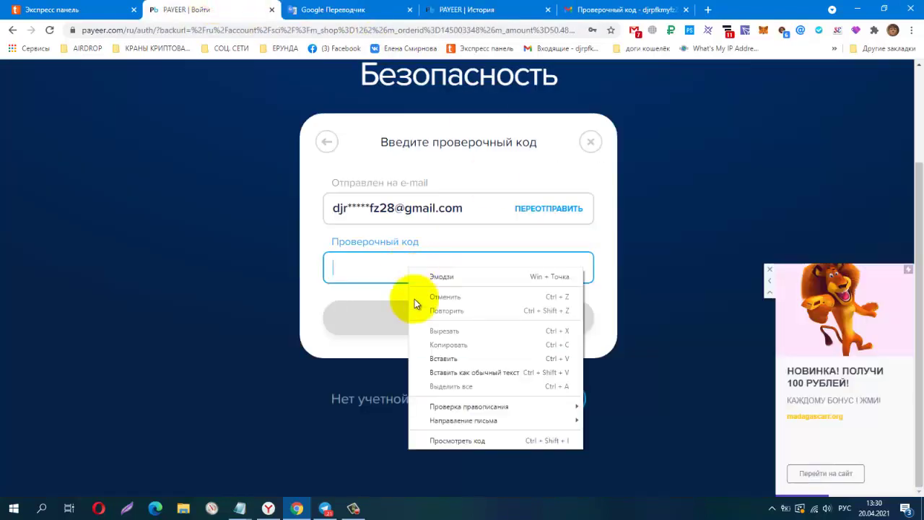
click(430, 359)
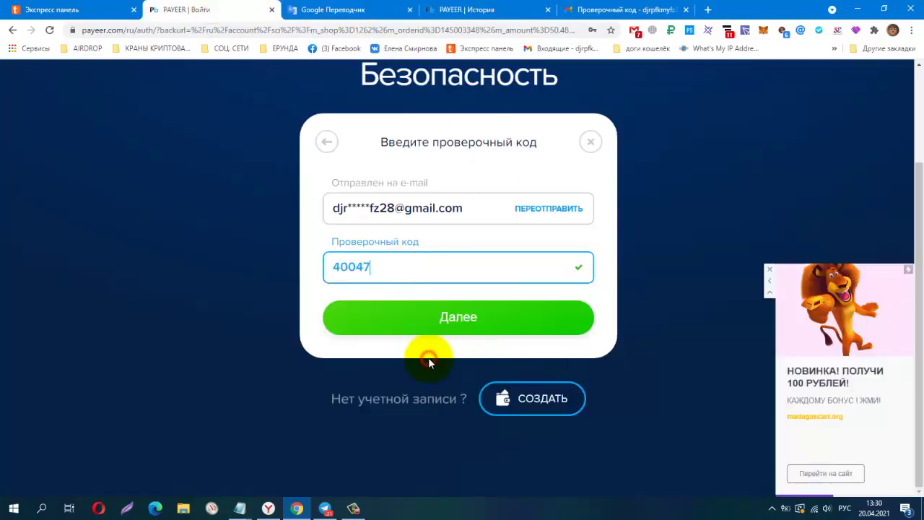
click(463, 320)
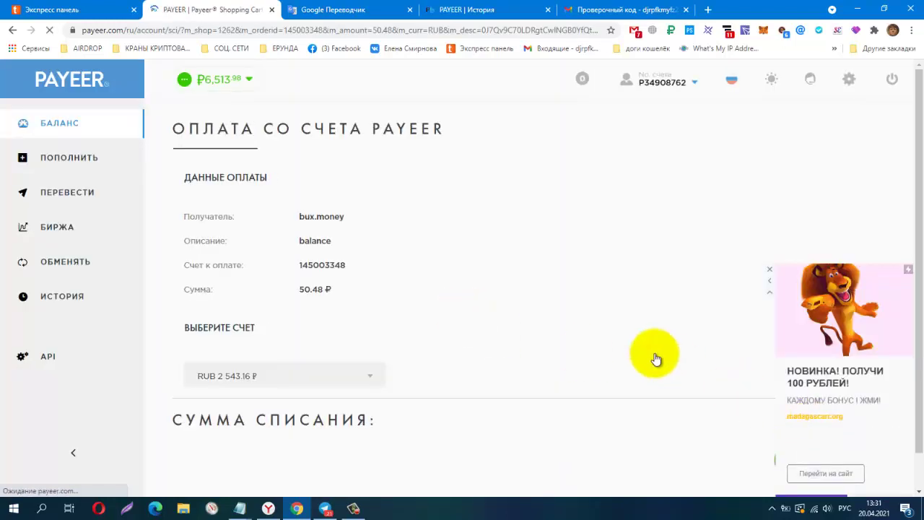
Confirm the payment from the RUB account with the master key and decline updating the password saved in the browser.
click(771, 293)
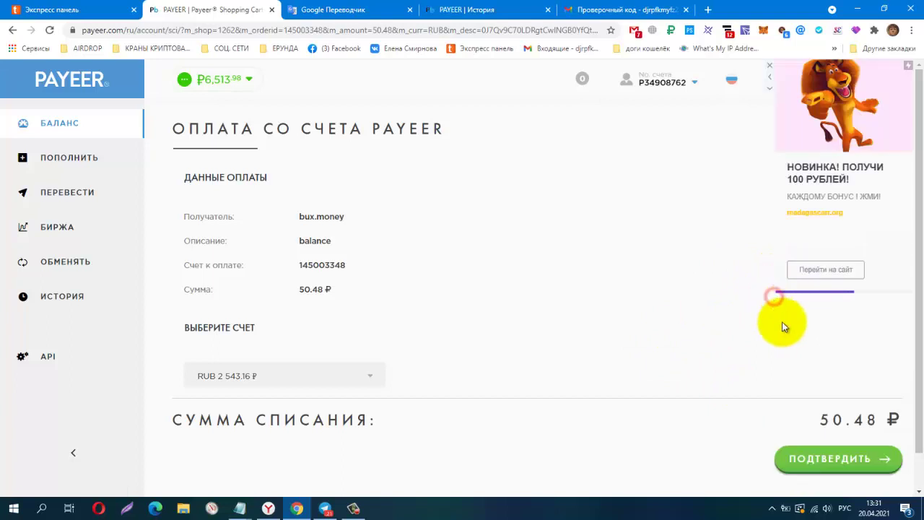
click(793, 451)
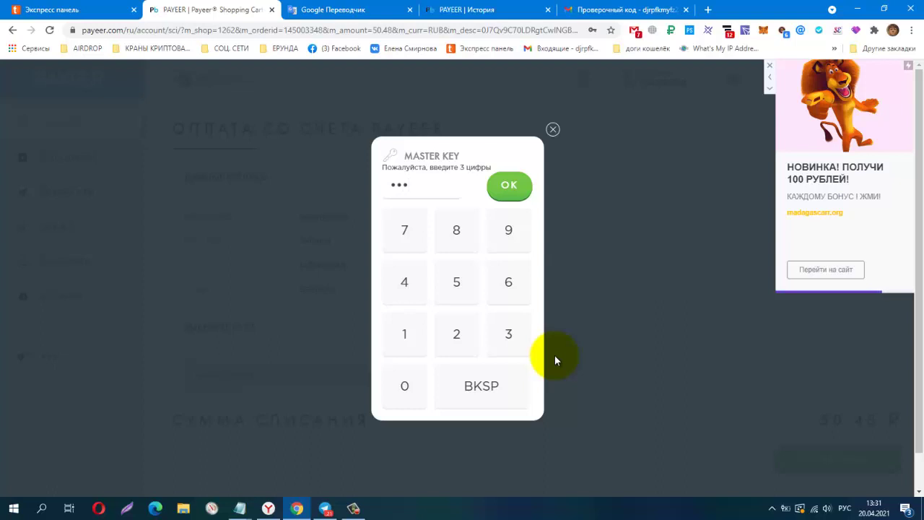
click(503, 187)
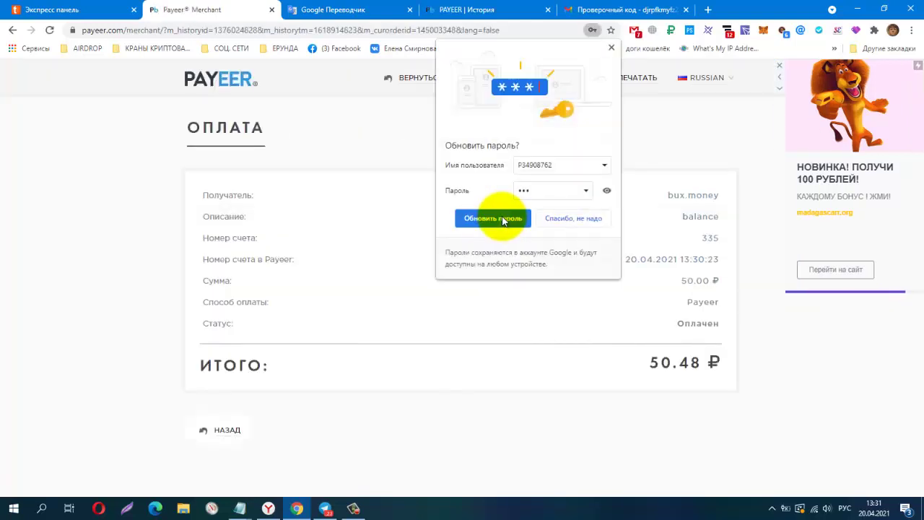
click(558, 222)
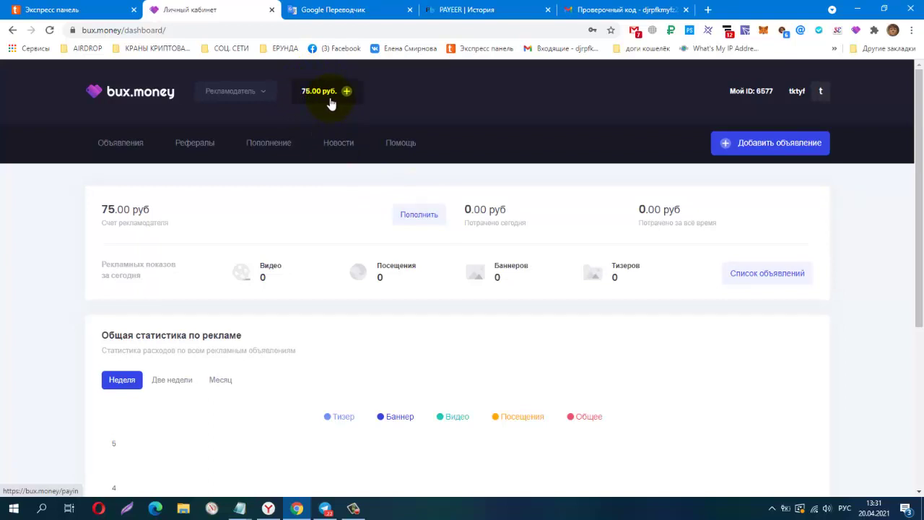
Start a new advertisement on bux.money and choose Тизер as its type.
click(743, 143)
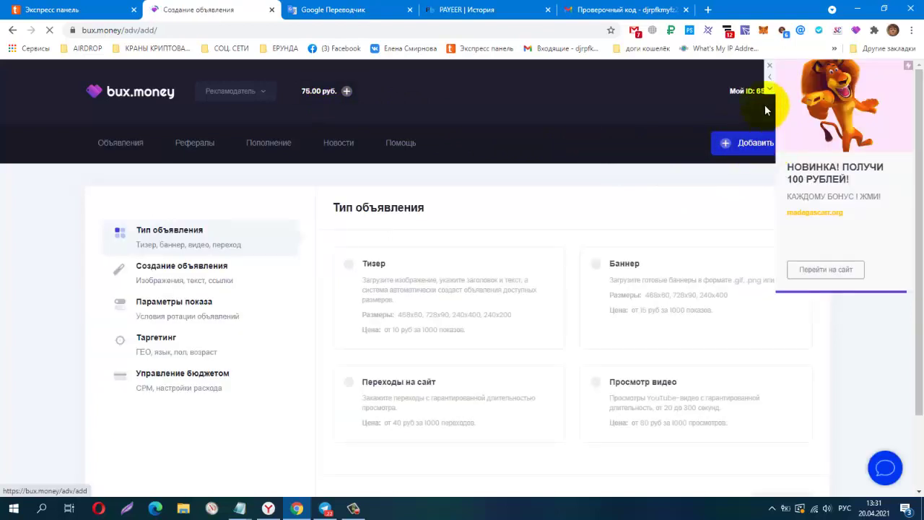
click(771, 70)
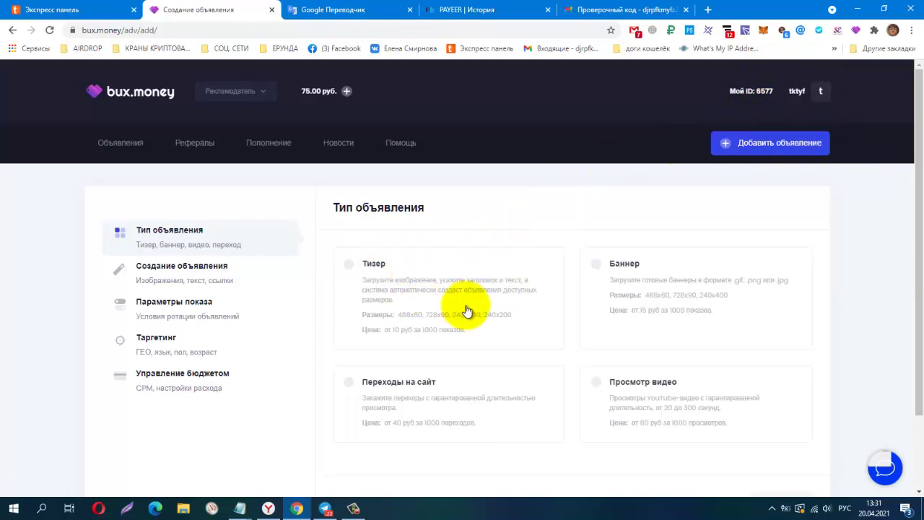
scroll(501, 312, down, 1)
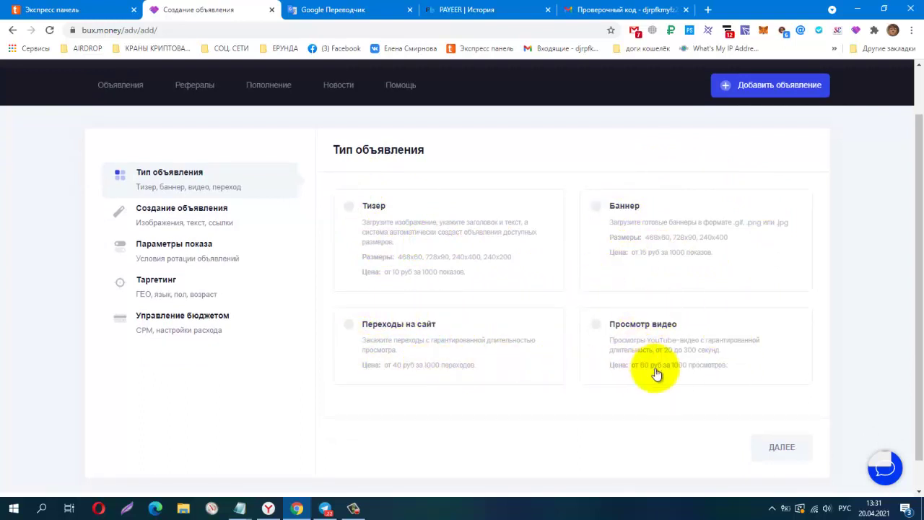
click(351, 209)
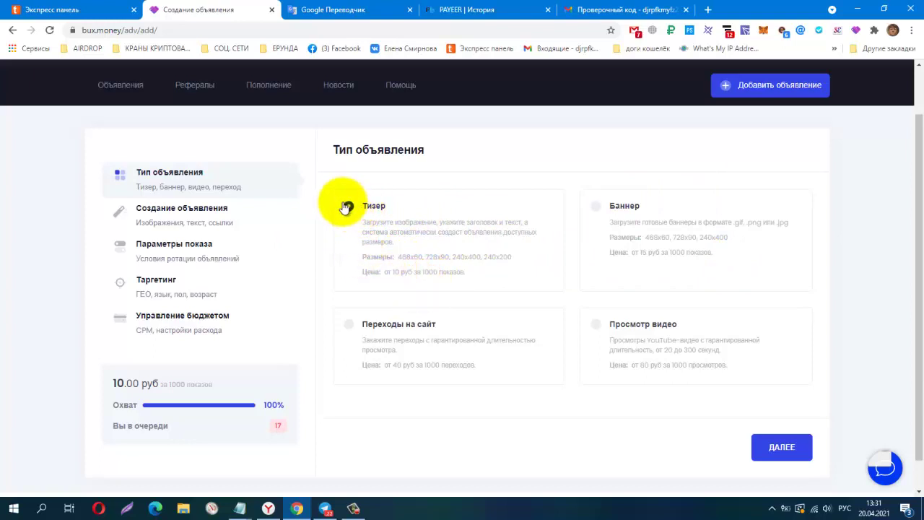
Continue with the Тизер type to the Создание объявления stage and review its fields and image requirements.
scroll(486, 264, down, 1)
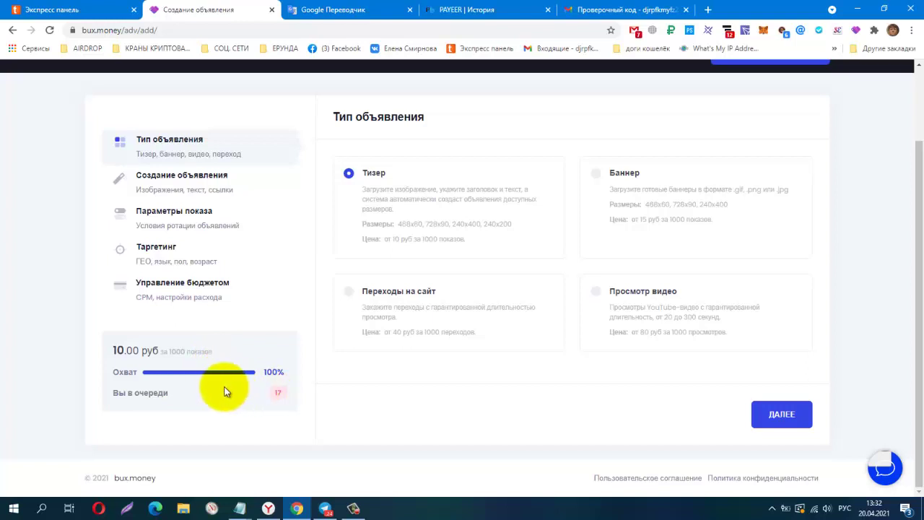
click(781, 414)
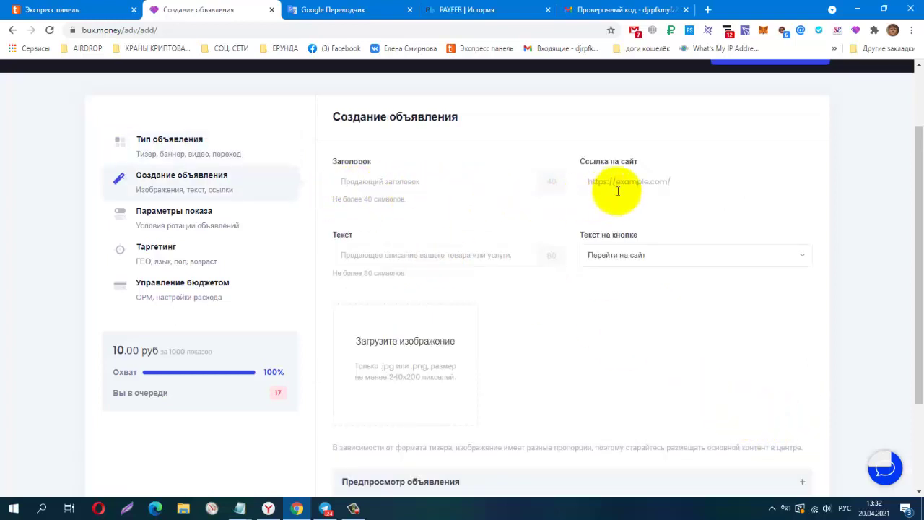
scroll(690, 232, down, 1)
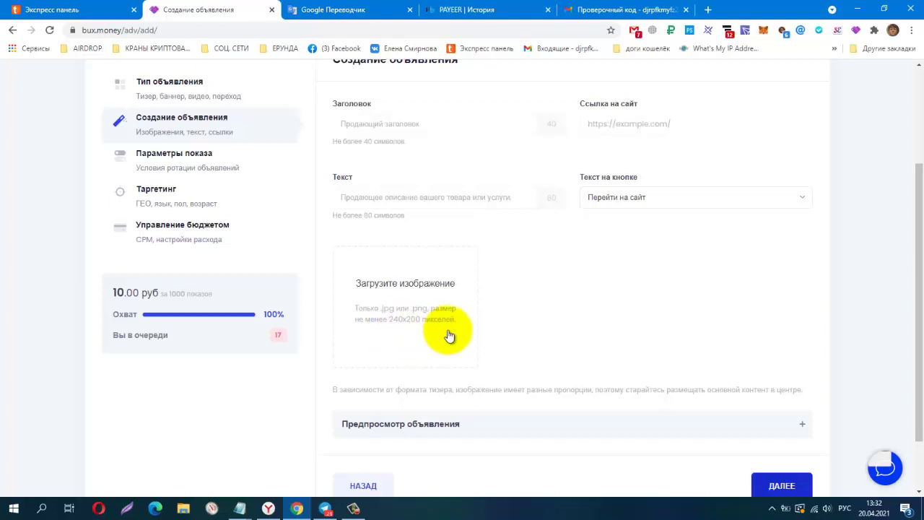
scroll(444, 317, up, 2)
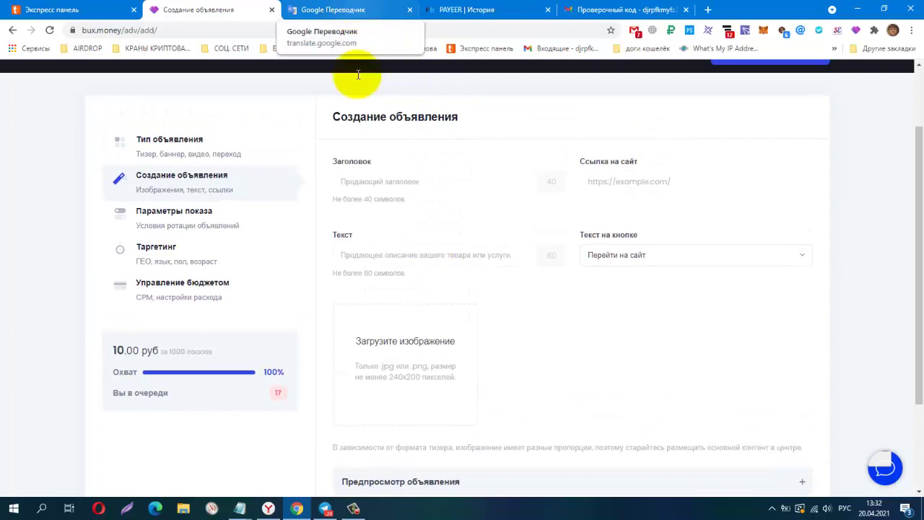
Copy the heading "ЭФФЕКТ БАБОЧКИ!" from the Google Translate text and paste it into the ad's Заголовок field.
click(345, 9)
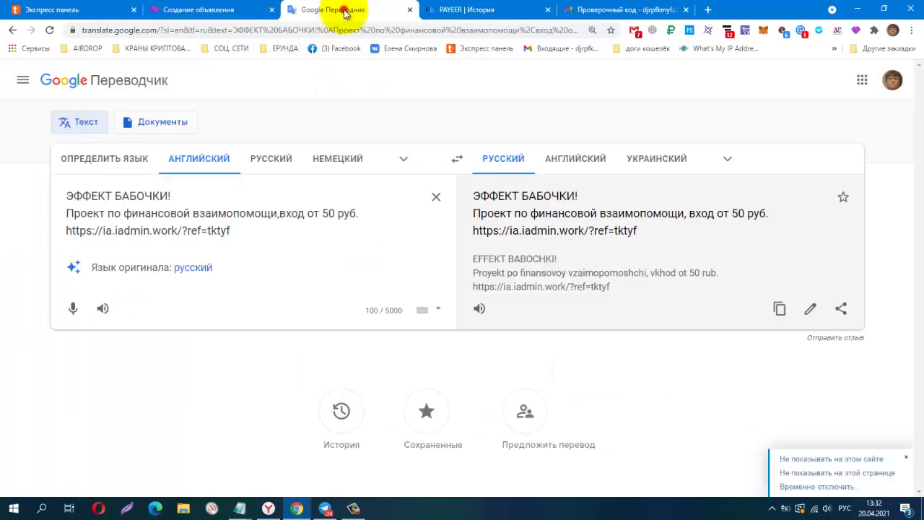
triple_click(174, 193)
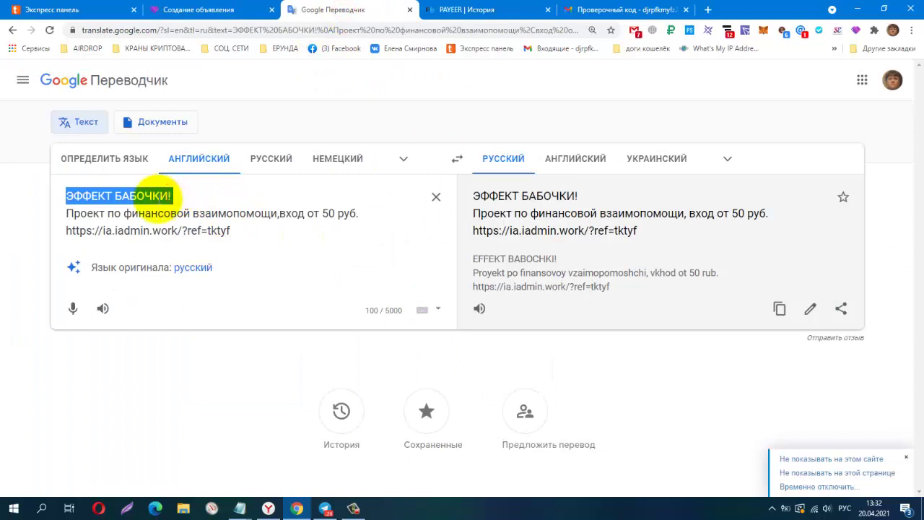
right_click(152, 202)
click(176, 243)
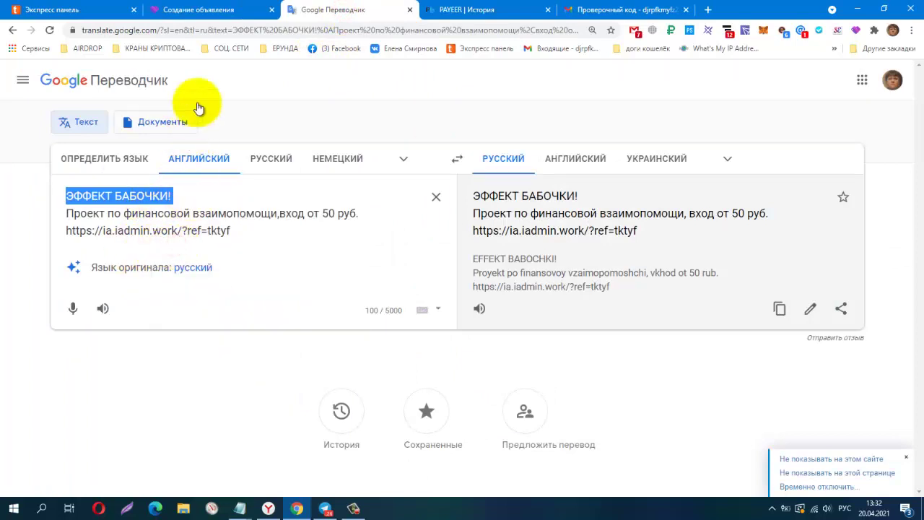
click(186, 16)
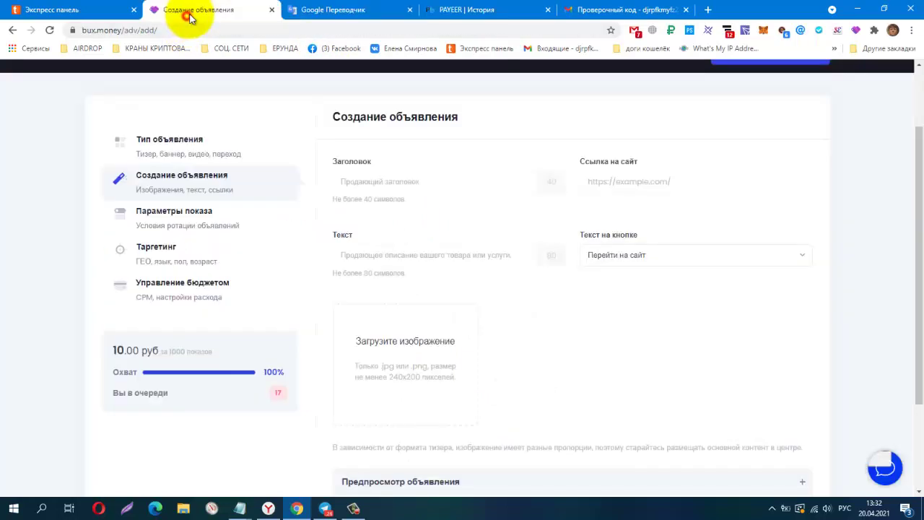
right_click(369, 186)
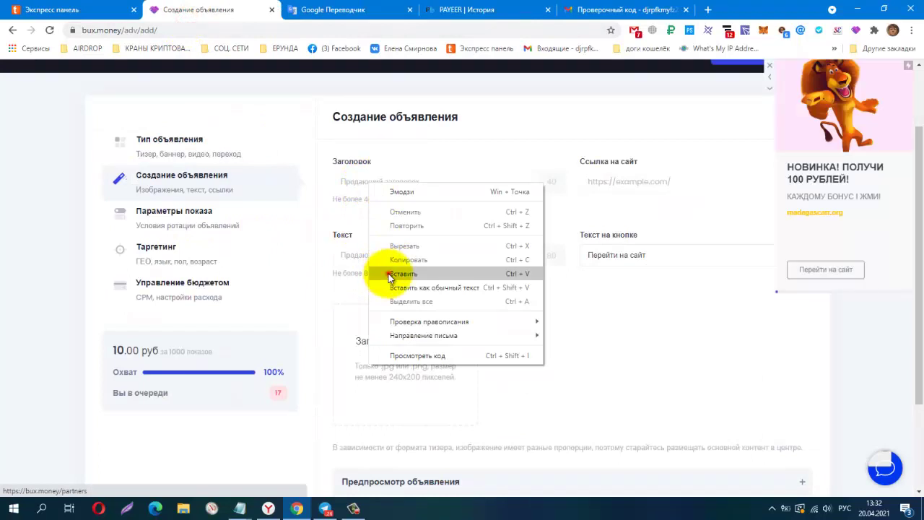
click(390, 274)
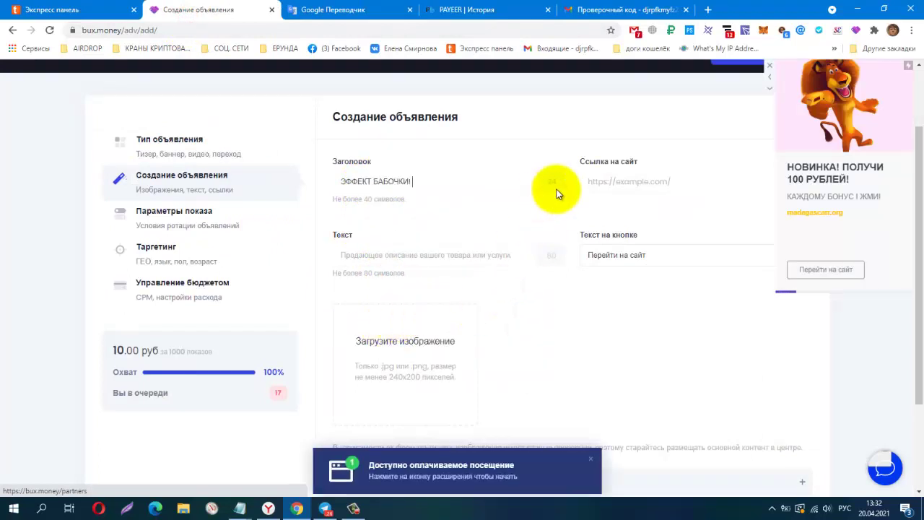
Copy "Проект по финансовой взаимопомощи,вход от 50 руб." from Google Translate and paste it into the ad's Текст field.
click(364, 10)
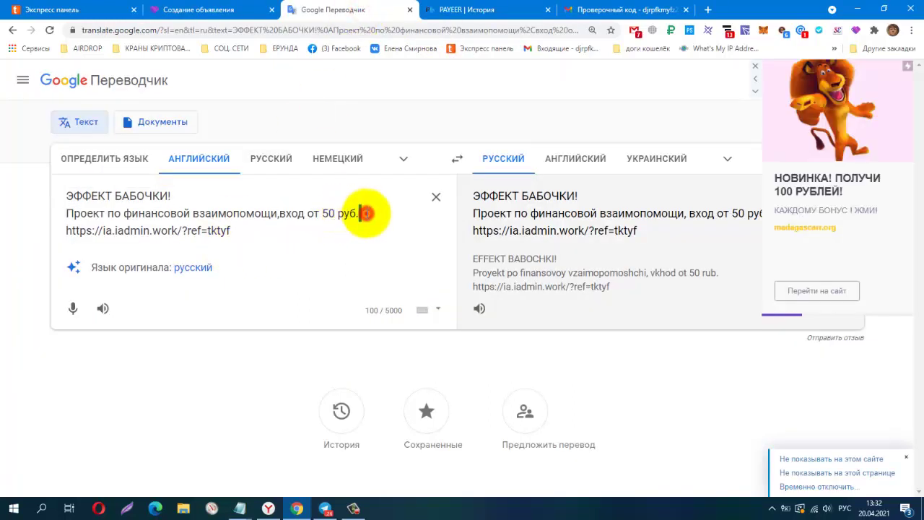
triple_click(366, 213)
right_click(345, 220)
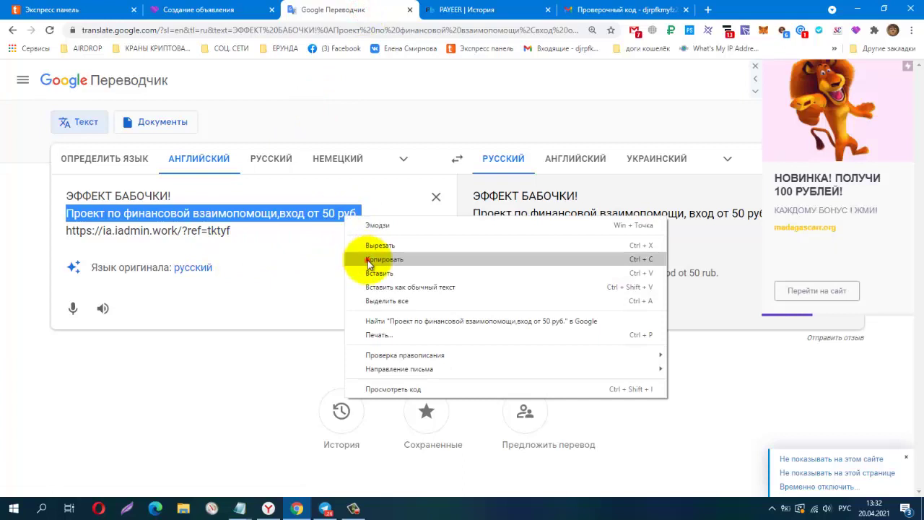
click(367, 261)
click(179, 6)
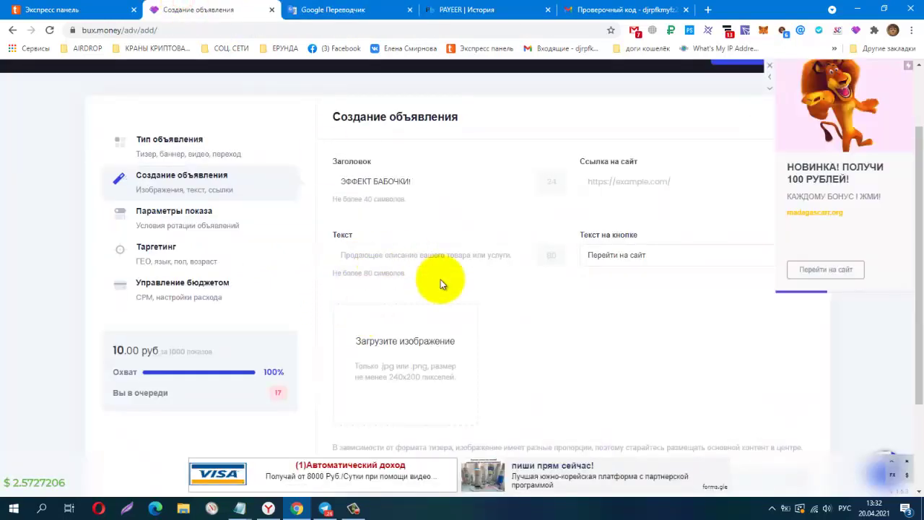
right_click(368, 254)
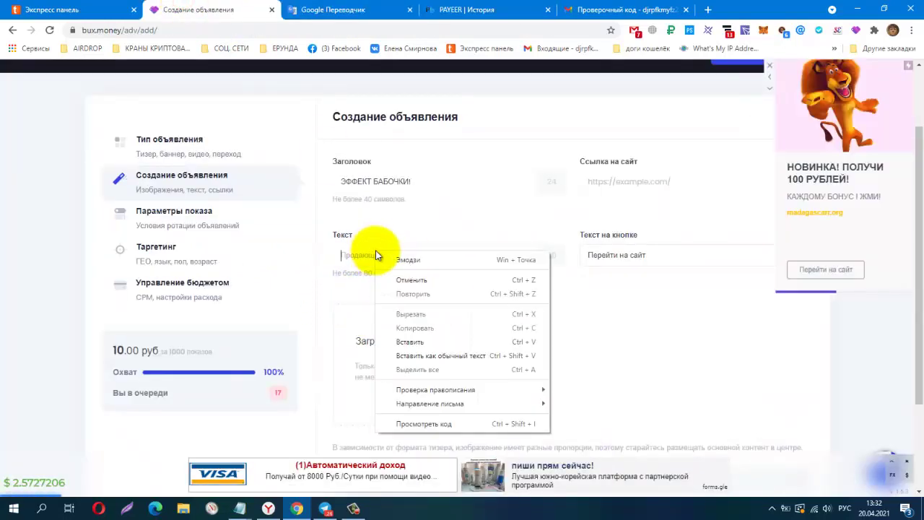
click(409, 339)
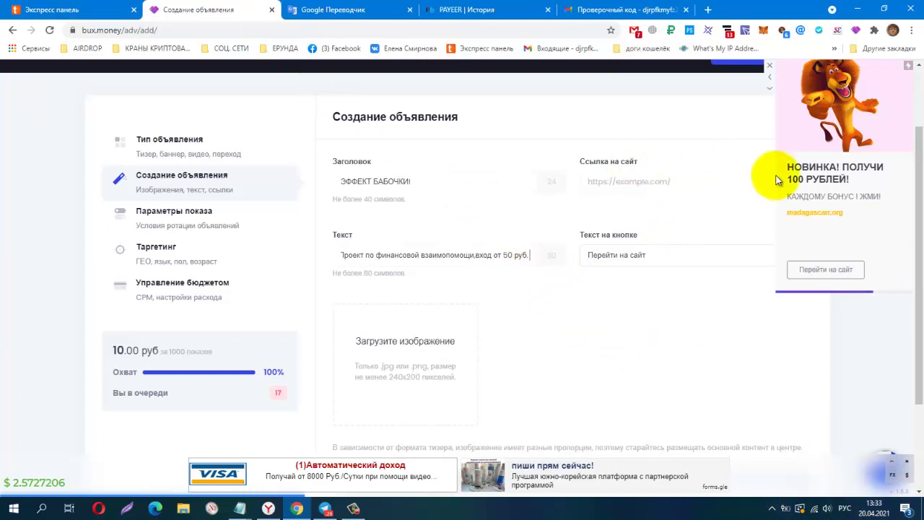
click(770, 67)
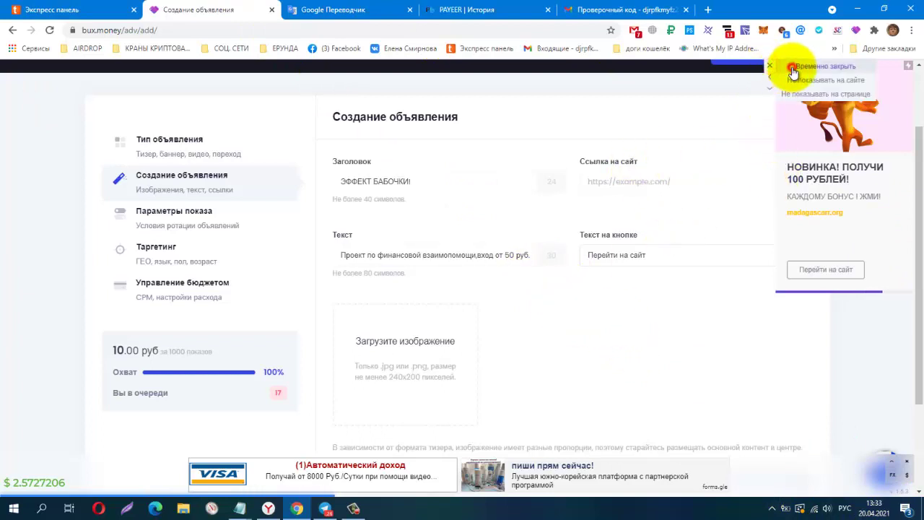
click(792, 67)
click(361, 10)
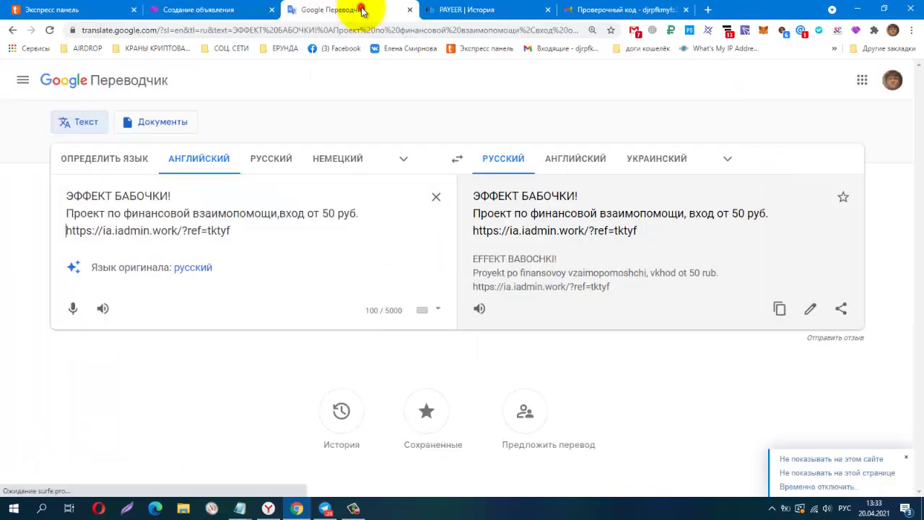
triple_click(241, 226)
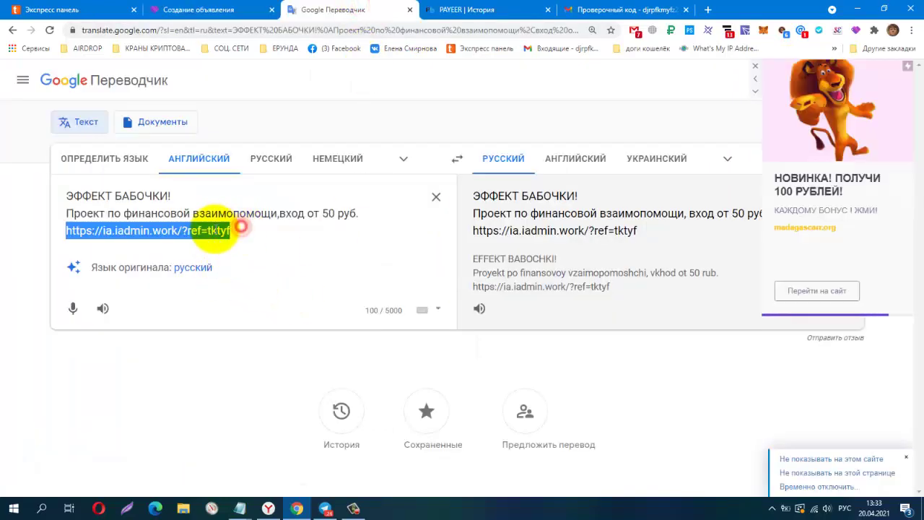
right_click(209, 236)
click(225, 272)
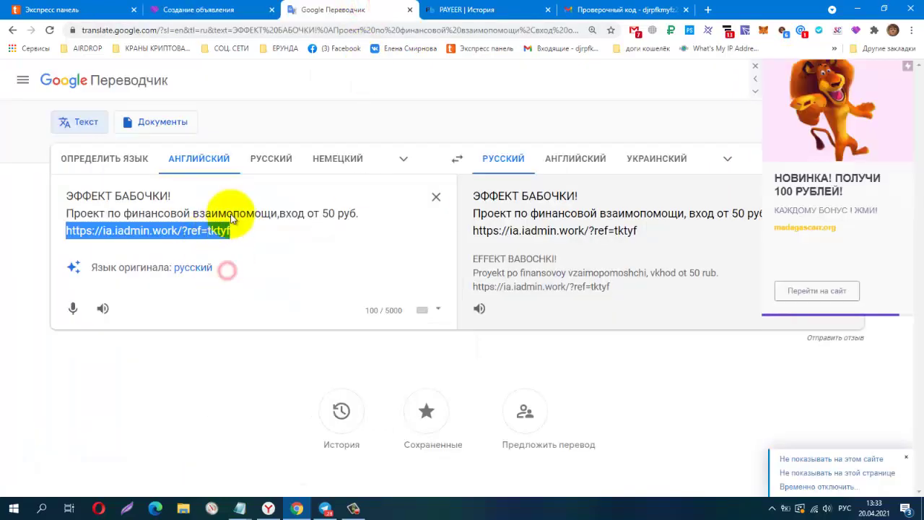
click(199, 10)
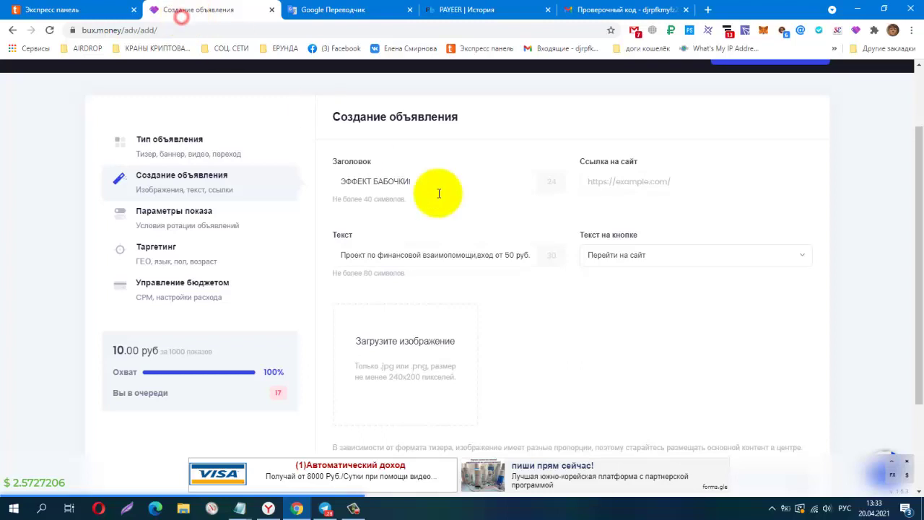
right_click(598, 182)
click(618, 271)
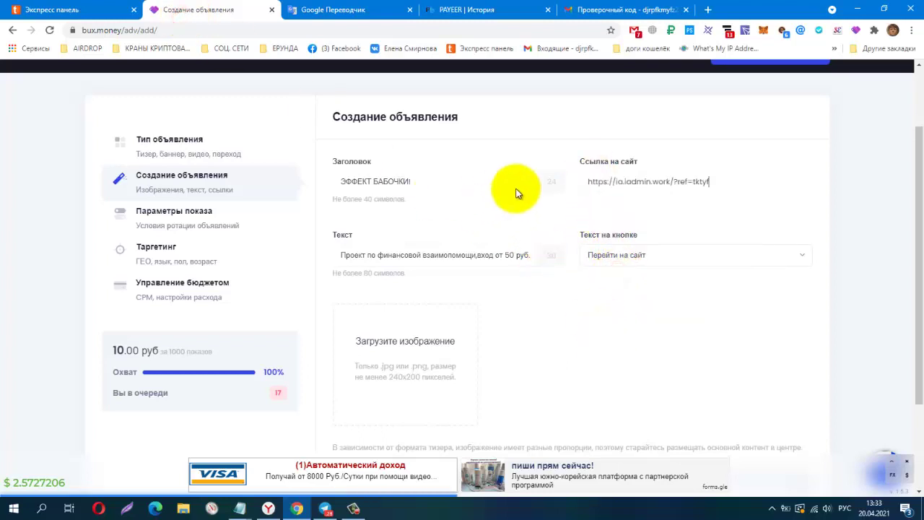
Upload the эффект_бабочки JPG image from the Загрузки folder as the teaser's picture.
scroll(513, 348, down, 2)
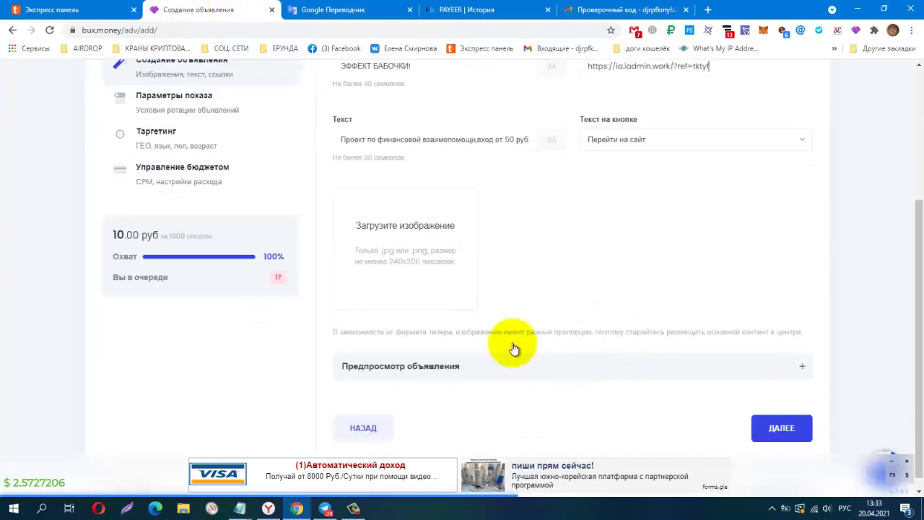
click(396, 263)
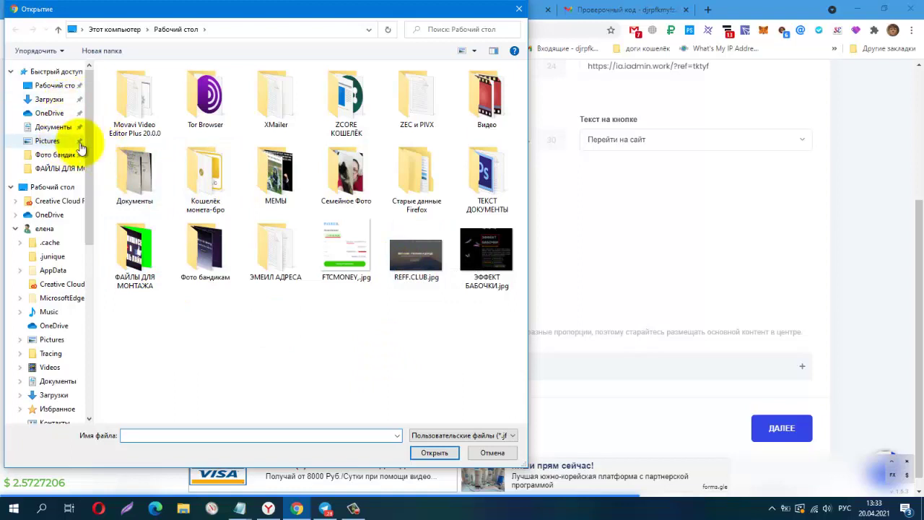
click(50, 100)
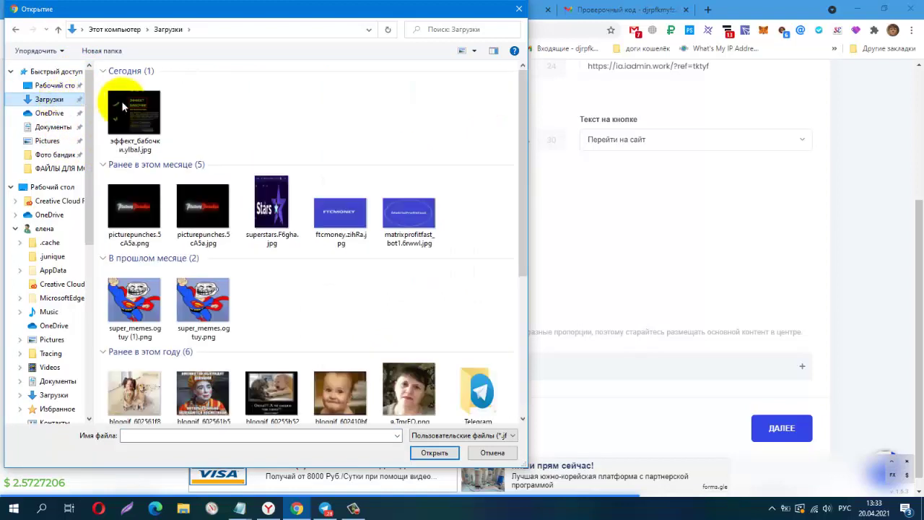
double_click(135, 121)
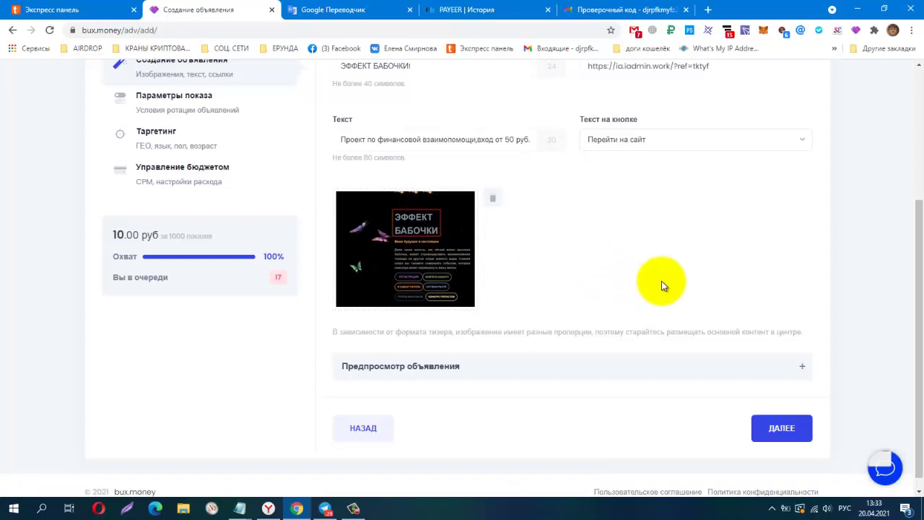
Expand Предпросмотр объявления, hide the overlaying ad panel and examine the teaser in all its formats.
scroll(578, 317, down, 1)
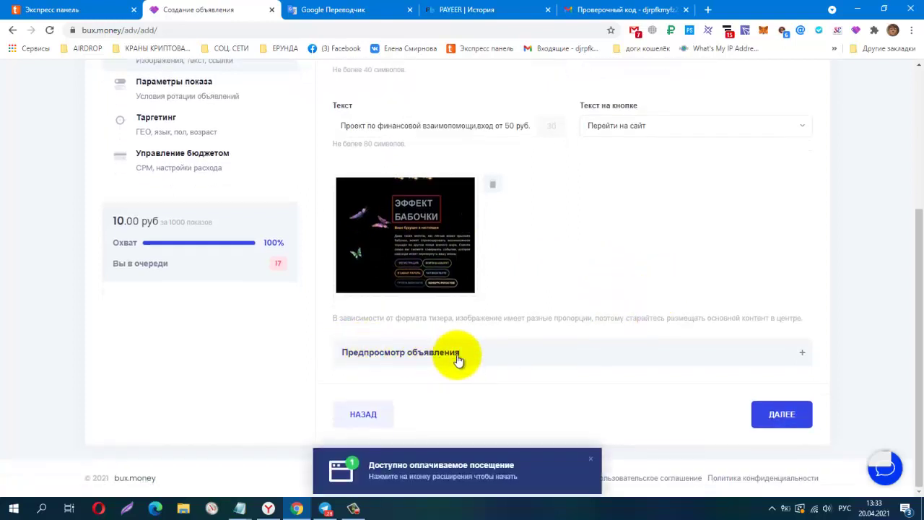
click(458, 358)
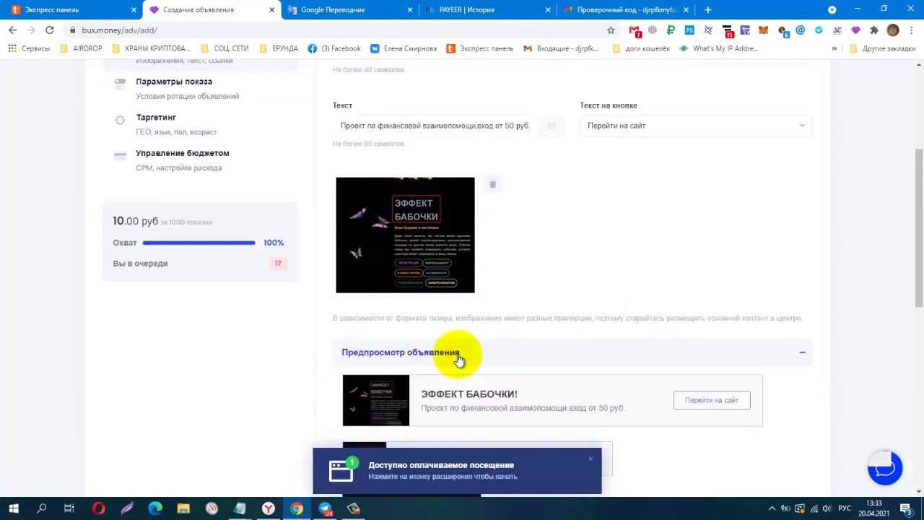
scroll(464, 357, down, 3)
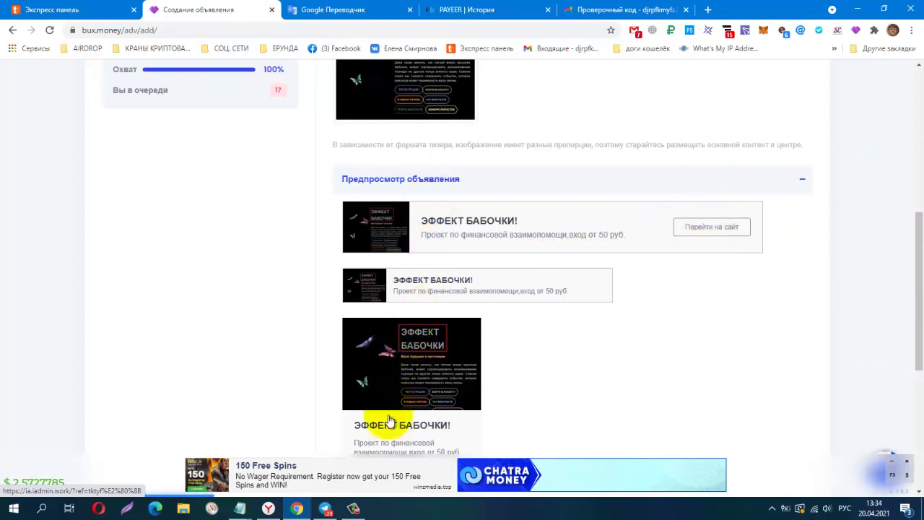
scroll(809, 394, down, 1)
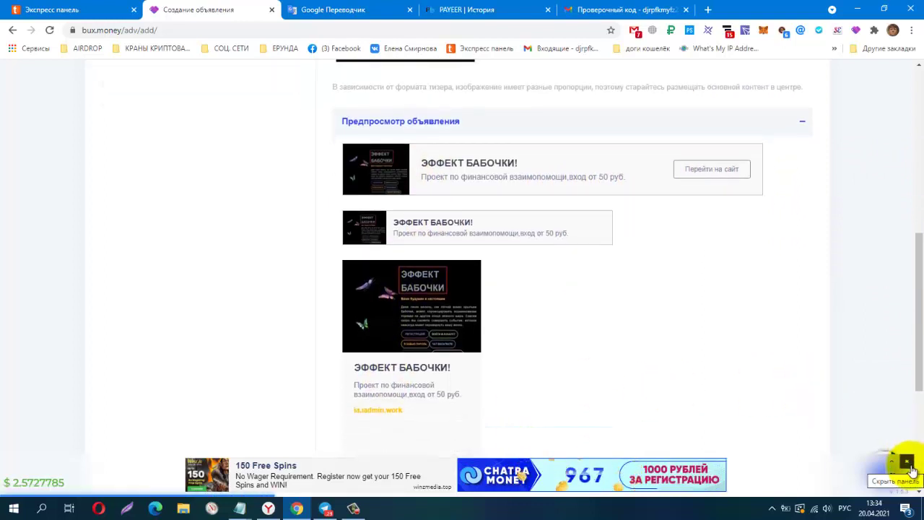
click(910, 468)
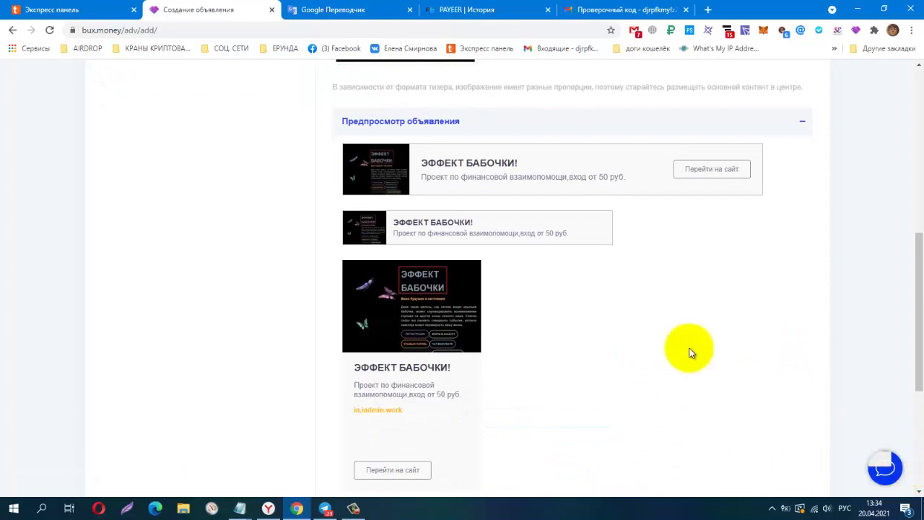
scroll(690, 352, down, 3)
scroll(689, 353, up, 4)
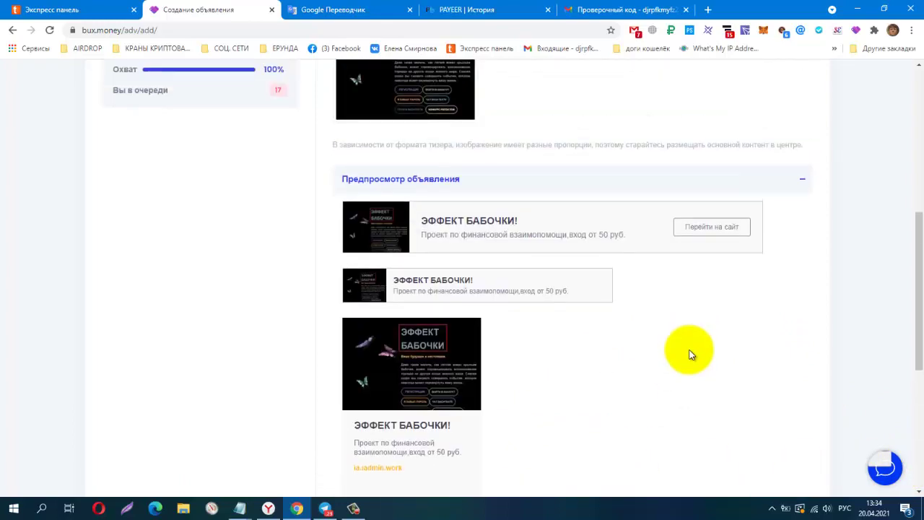
scroll(689, 354, down, 5)
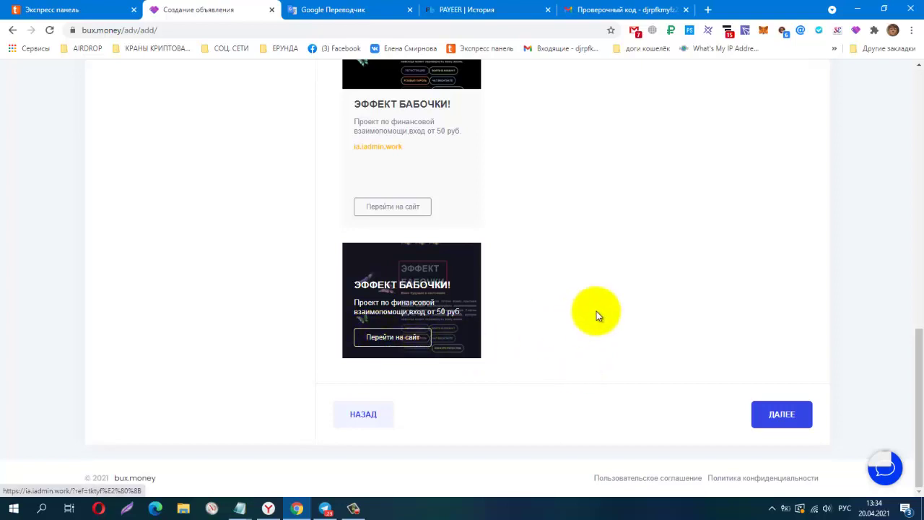
Open the advertised site from the first preview banner's Перейти на сайт link and check it against the ad.
scroll(596, 315, up, 5)
click(701, 200)
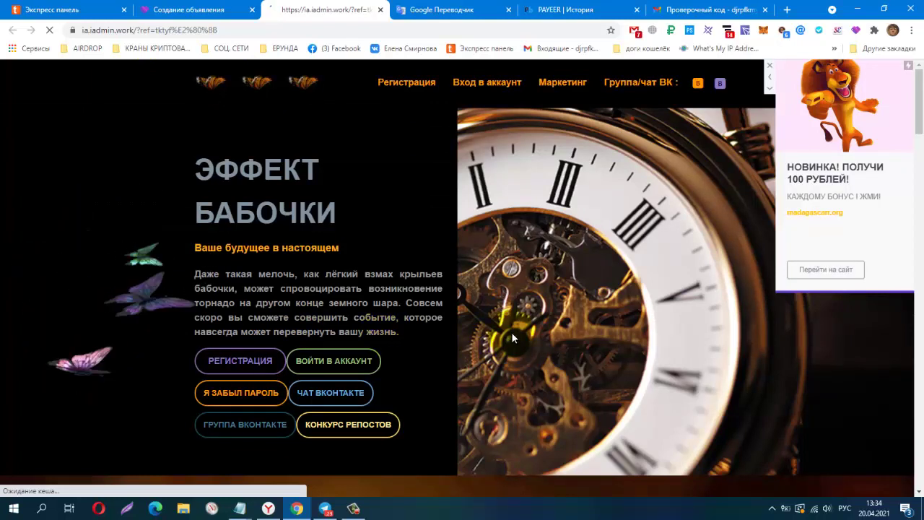
click(170, 10)
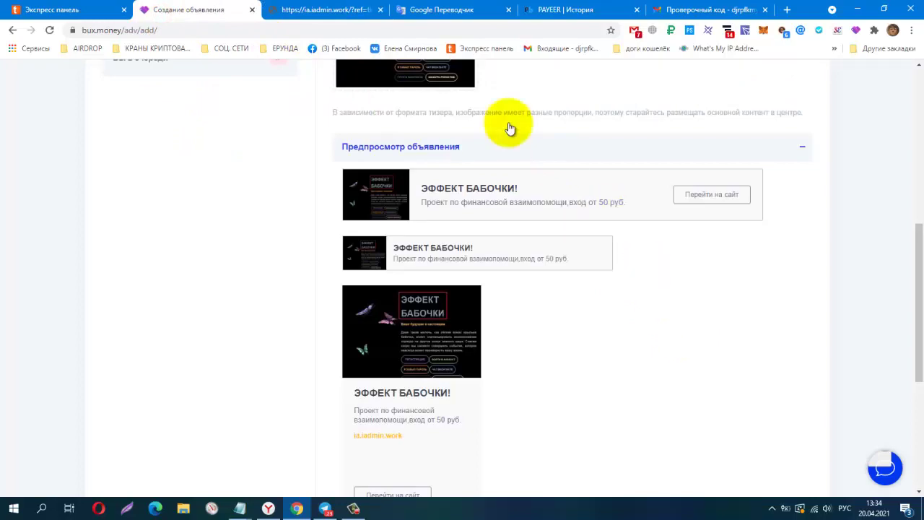
click(321, 13)
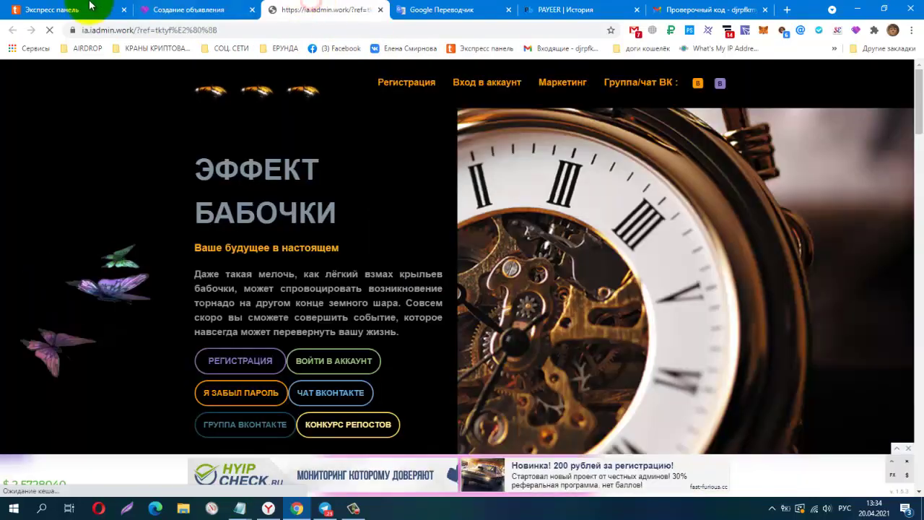
Return to the ad form, continue to Параметры показа, enable Не показывать объявление после клика and set the impression interval to 5 минут.
click(164, 10)
scroll(728, 372, down, 4)
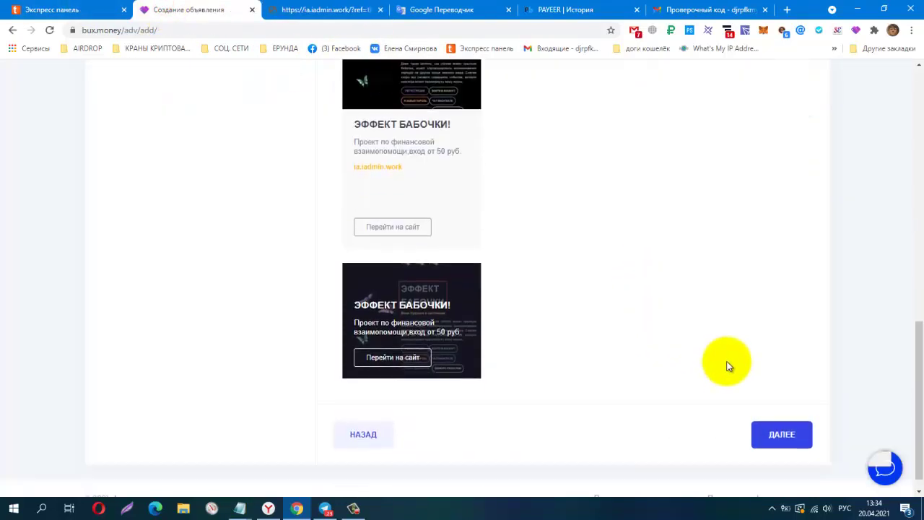
click(782, 416)
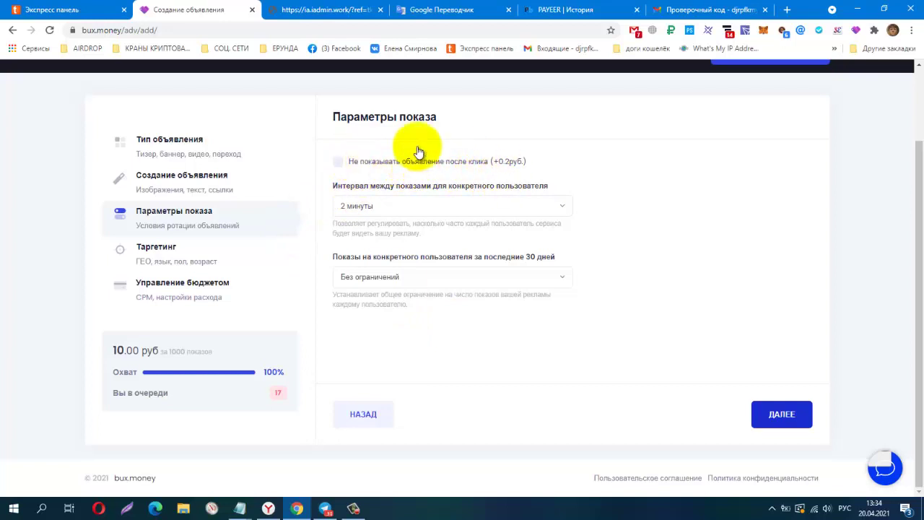
click(337, 161)
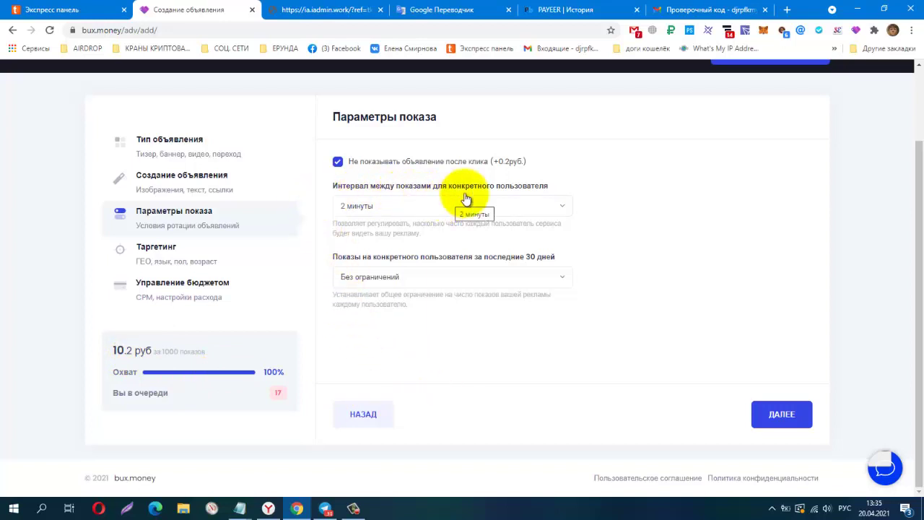
click(558, 207)
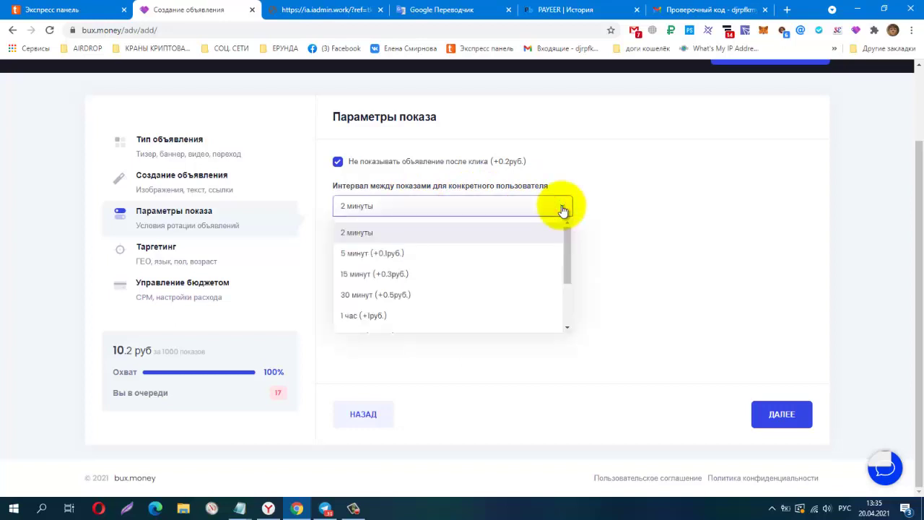
click(522, 252)
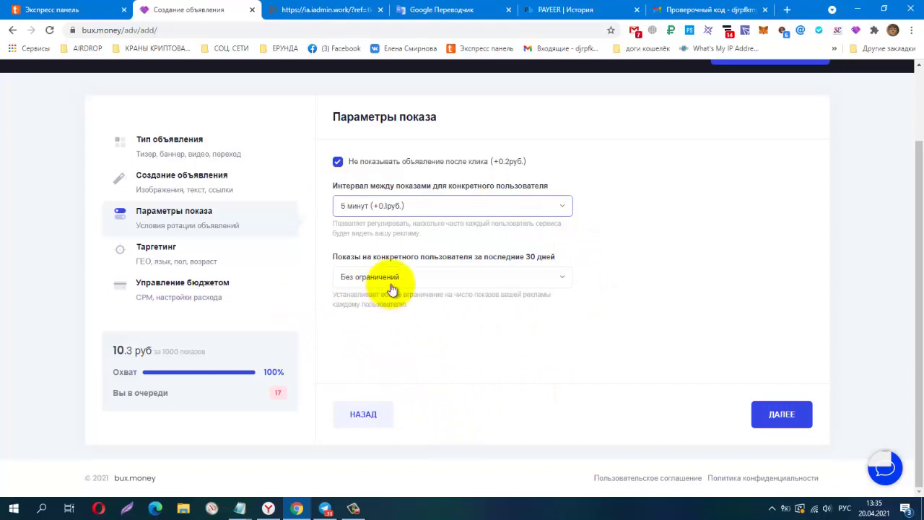
Limit impressions per user over the last 30 days to 200 показов and continue to Таргетинг.
click(495, 282)
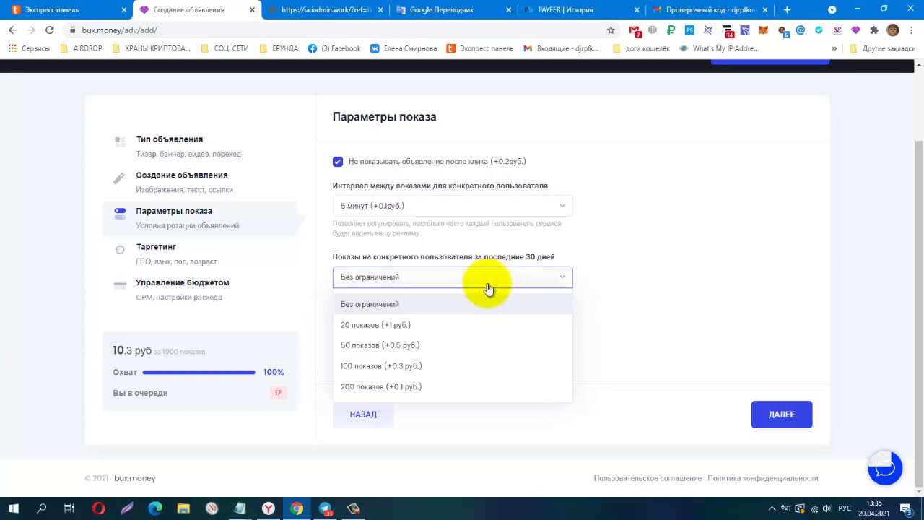
click(462, 330)
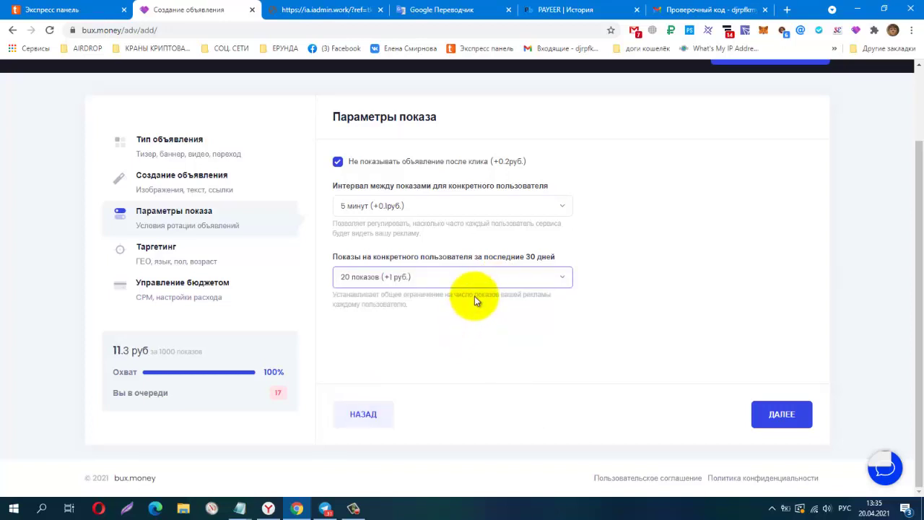
click(484, 285)
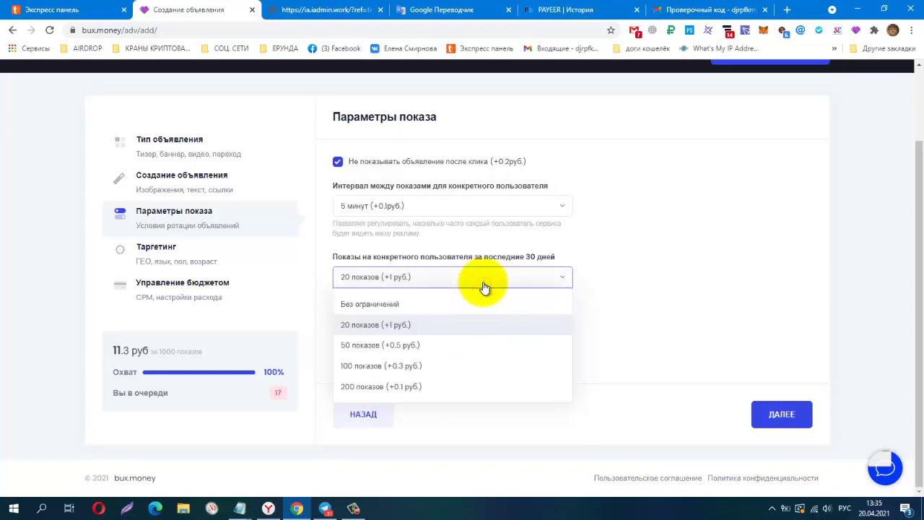
click(456, 391)
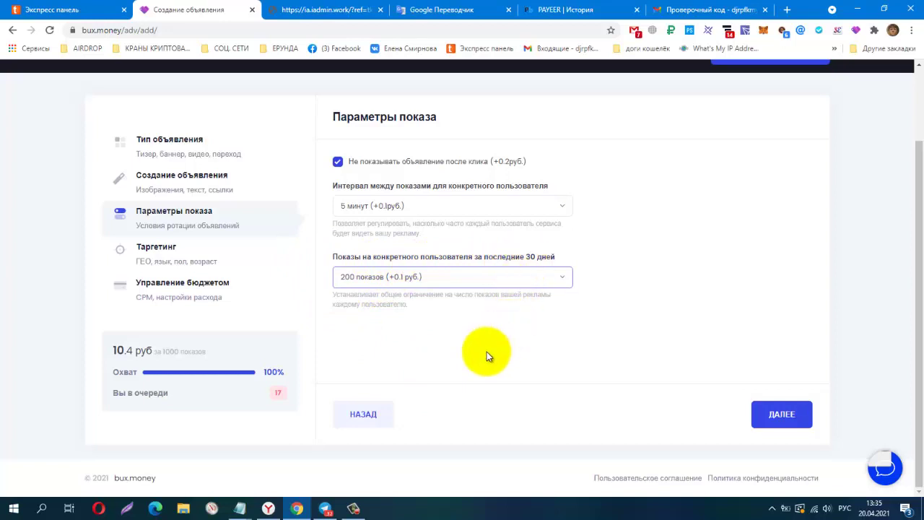
click(507, 284)
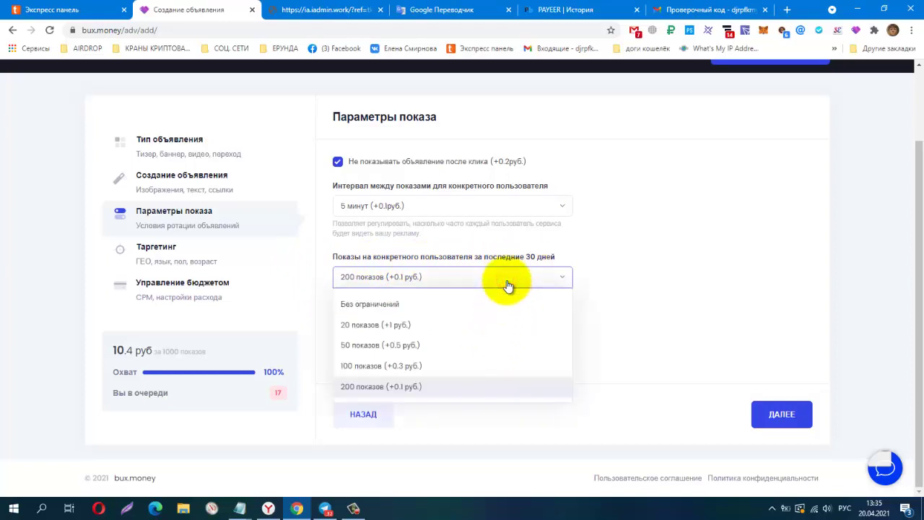
click(508, 283)
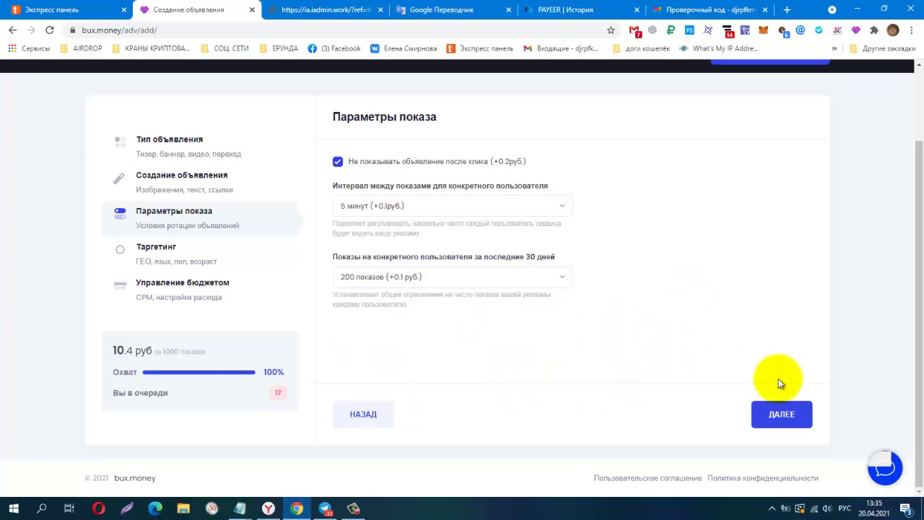
click(794, 425)
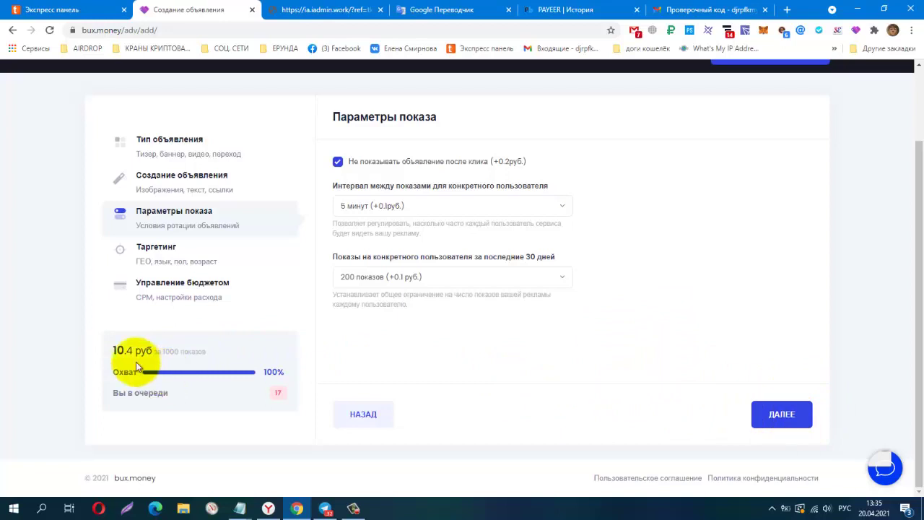
click(780, 414)
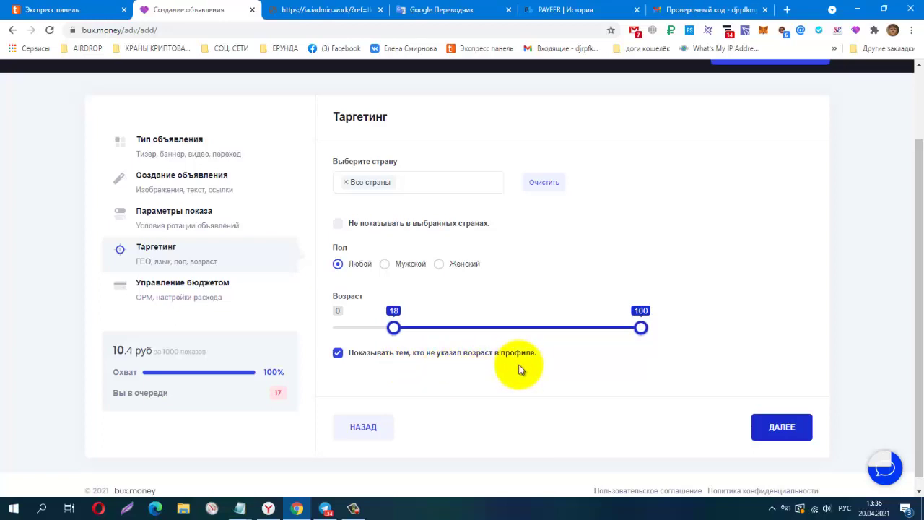
Try excluding people without an age in their profile and adjusting the minimum age of the audience.
click(338, 355)
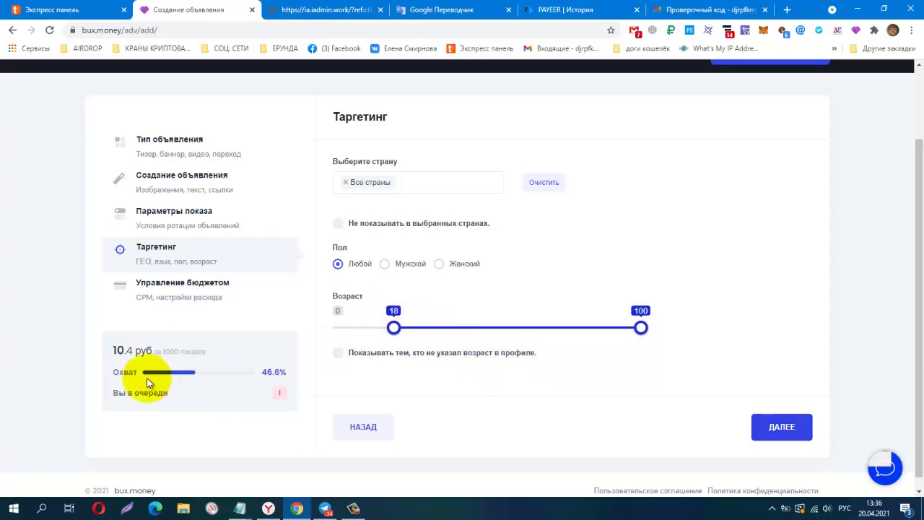
click(338, 353)
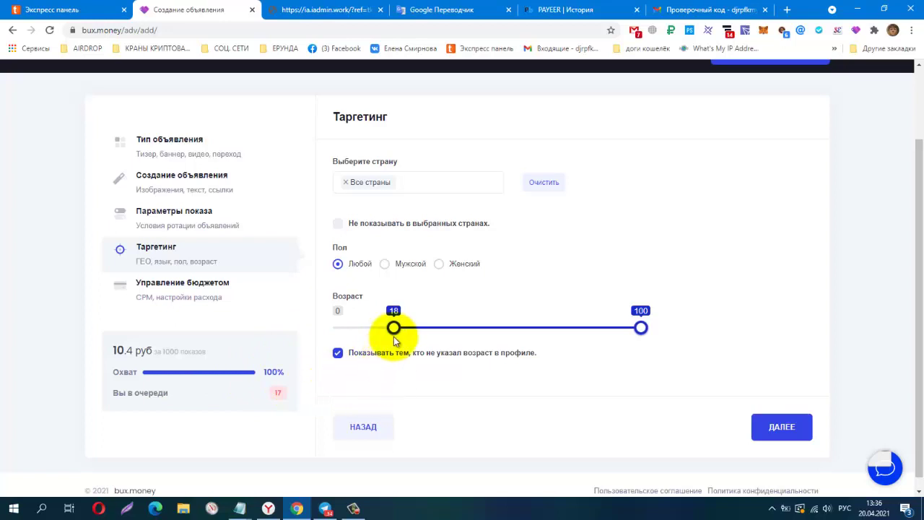
mouse_move(406, 330)
mouse_down()
mouse_move(446, 330)
mouse_move(391, 330)
mouse_up()
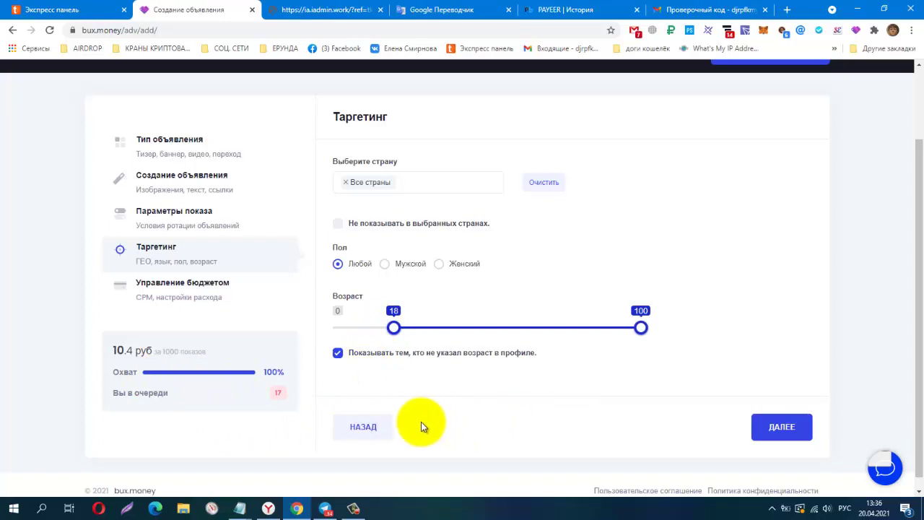
Continue to Управление бюджетом, set Суточный бюджет to 10.4 руб. and launch the ad.
click(789, 435)
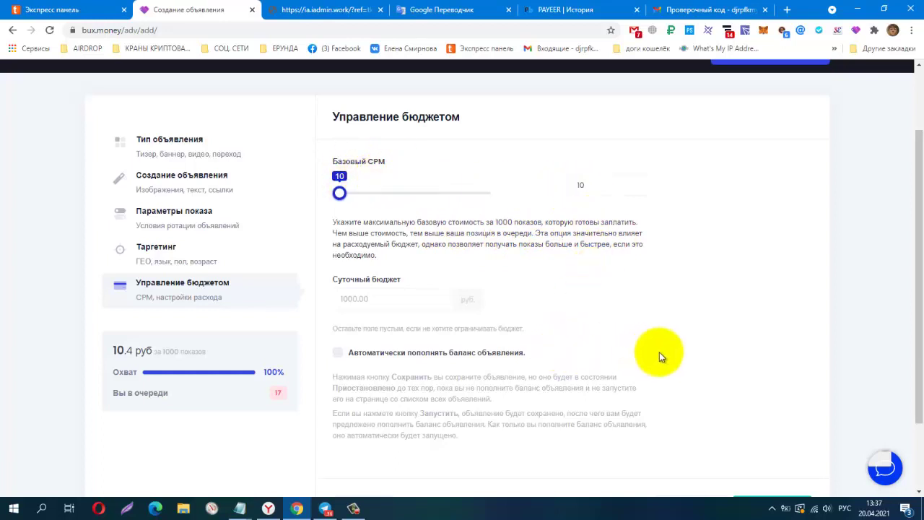
scroll(772, 381, down, 1)
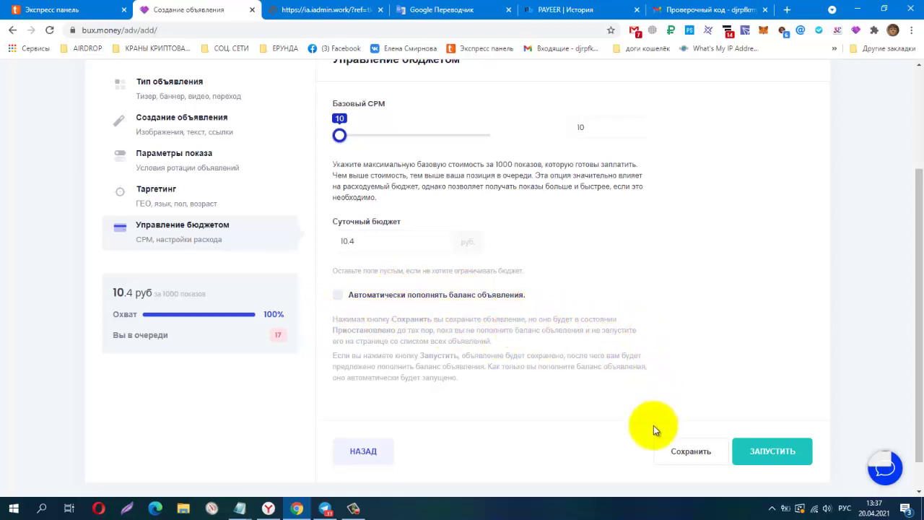
click(783, 465)
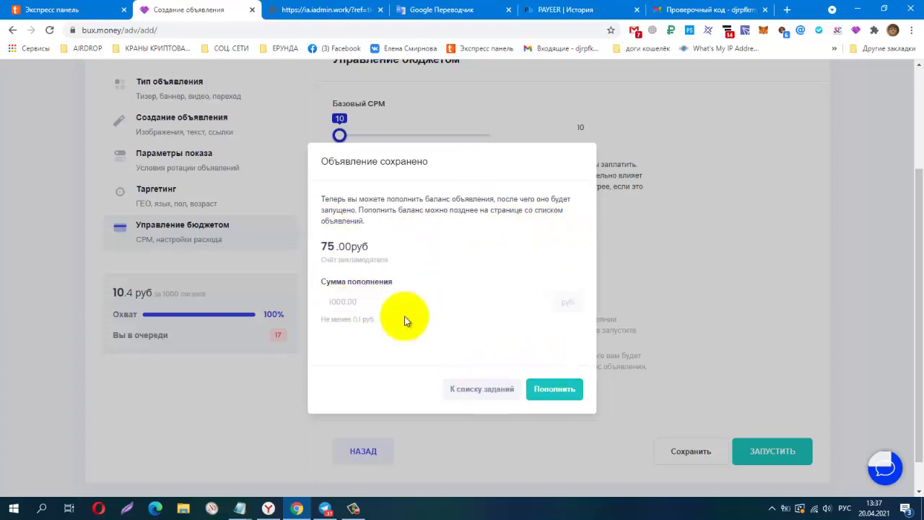
Top up the saved ad's balance with 10.4 руб. and go to the list of ads.
click(342, 300)
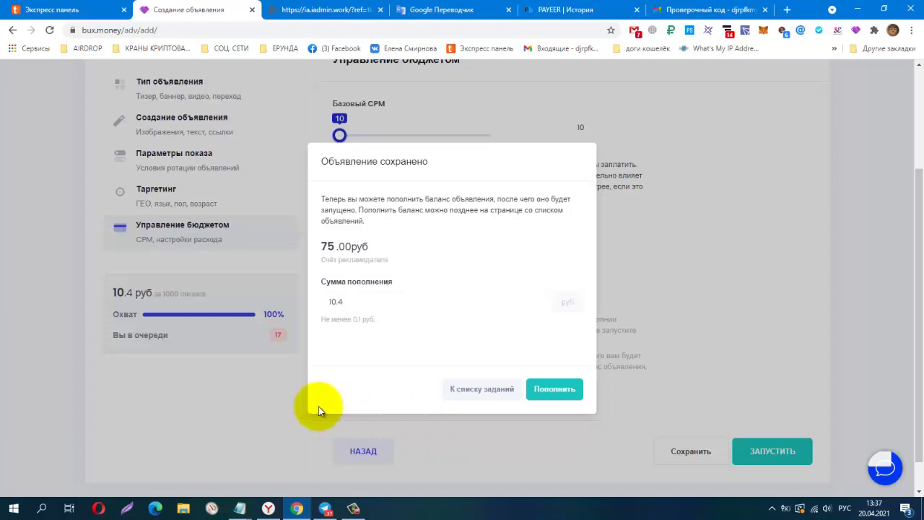
click(558, 389)
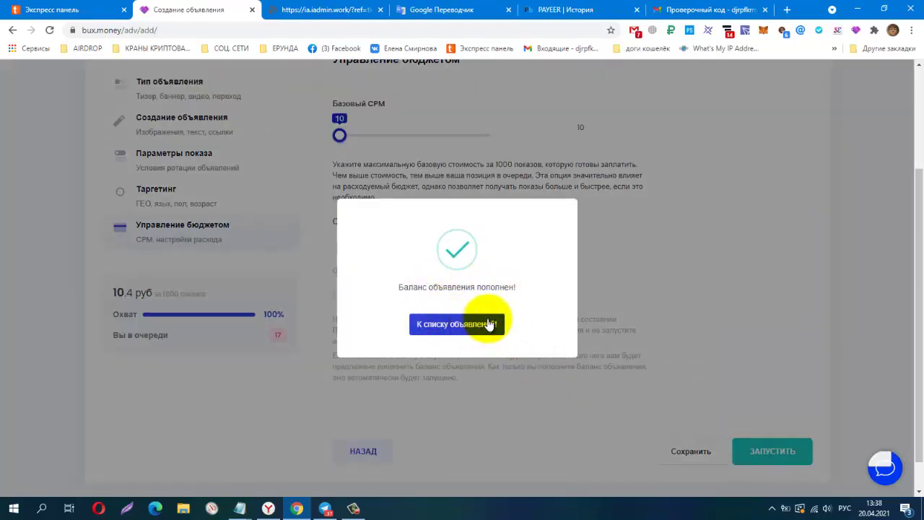
click(440, 326)
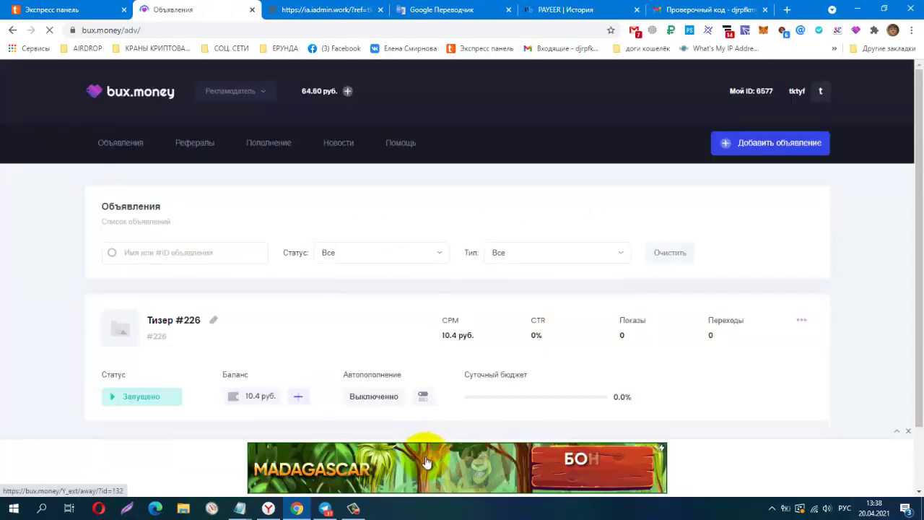
Examine the launched teaser in the ad list and in the on-page ad display, clearing or moving the overlaying banners.
scroll(823, 415, down, 1)
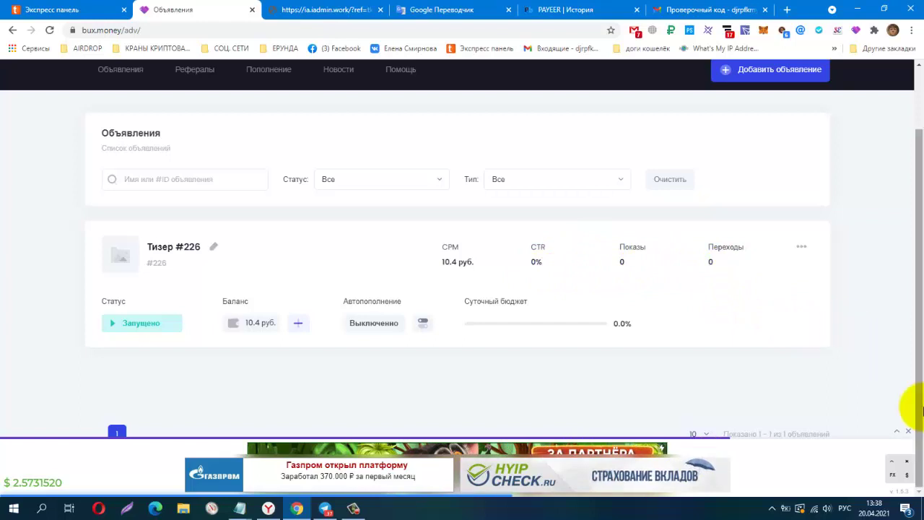
click(896, 432)
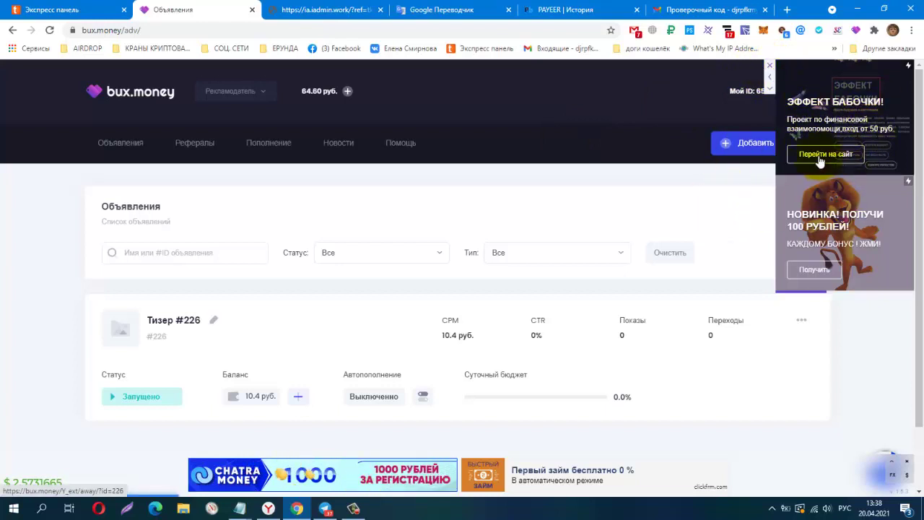
click(697, 312)
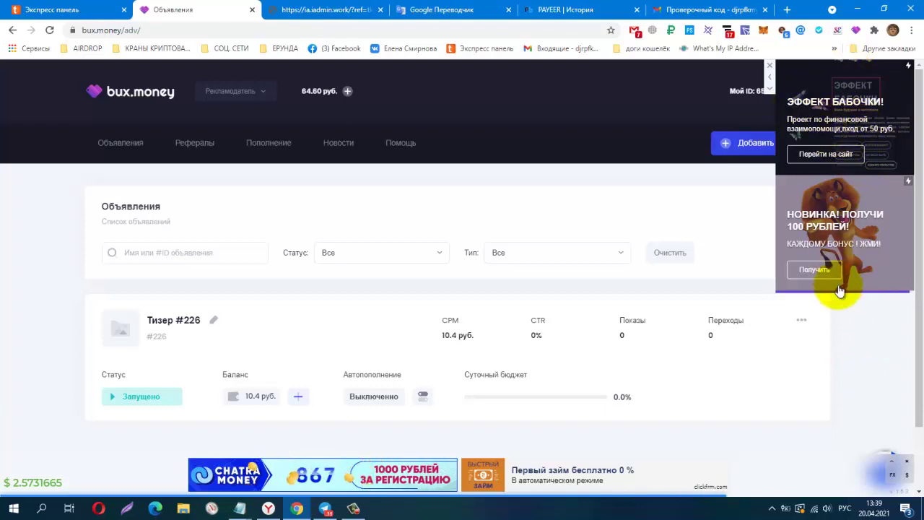
click(906, 463)
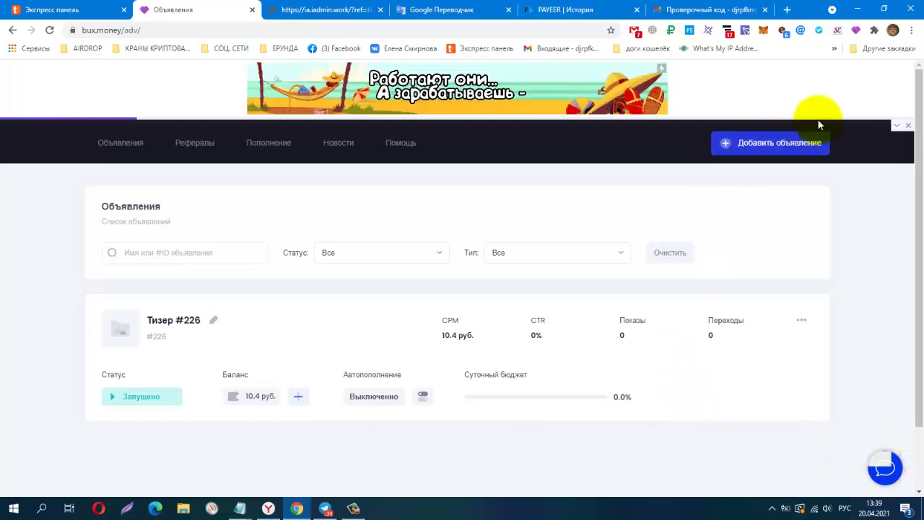
click(894, 127)
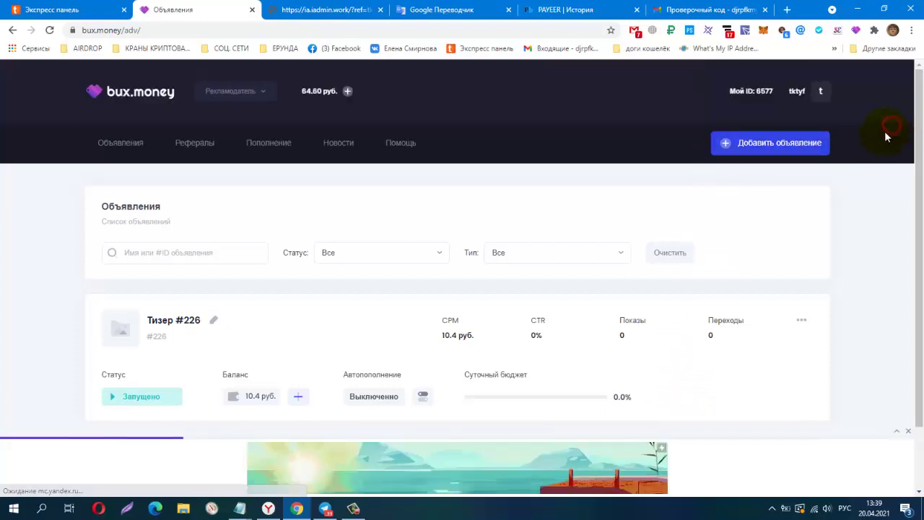
Switch the account to Пользователь mode and review the dashboard's earnings, account level and Личный доход chart.
click(252, 91)
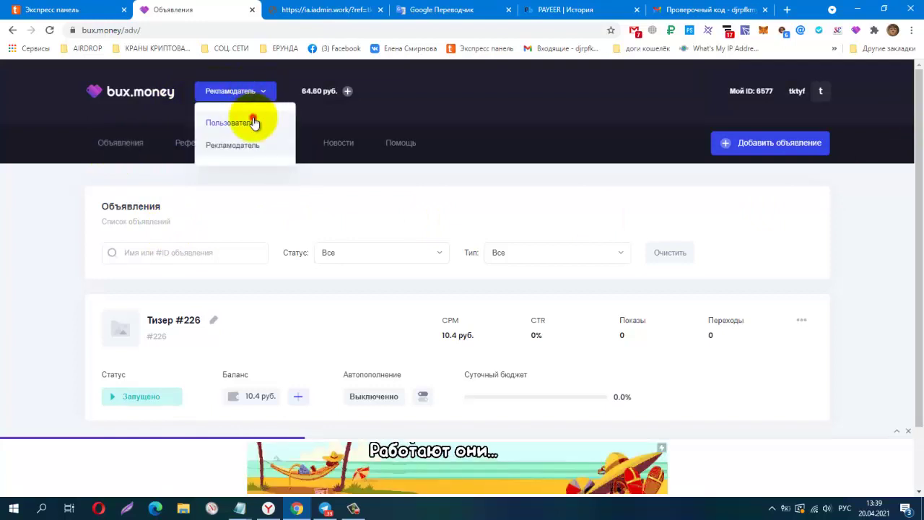
click(253, 122)
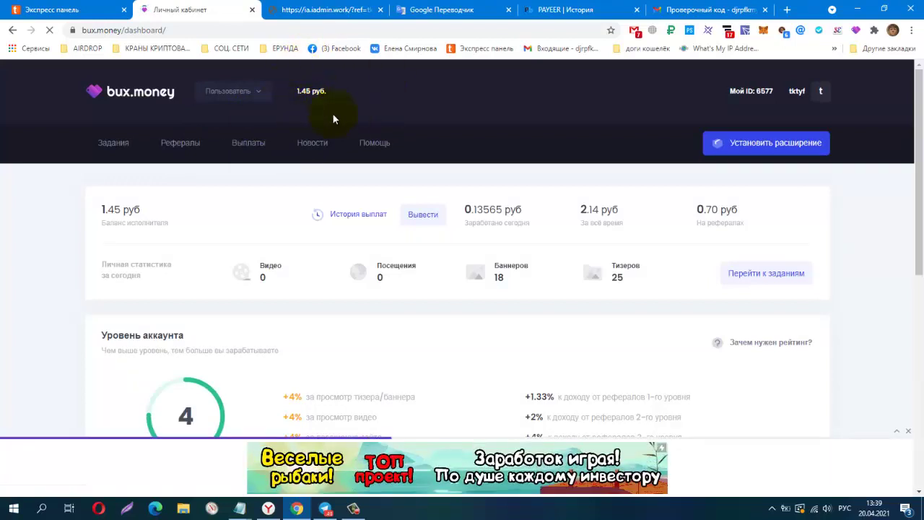
scroll(583, 261, down, 2)
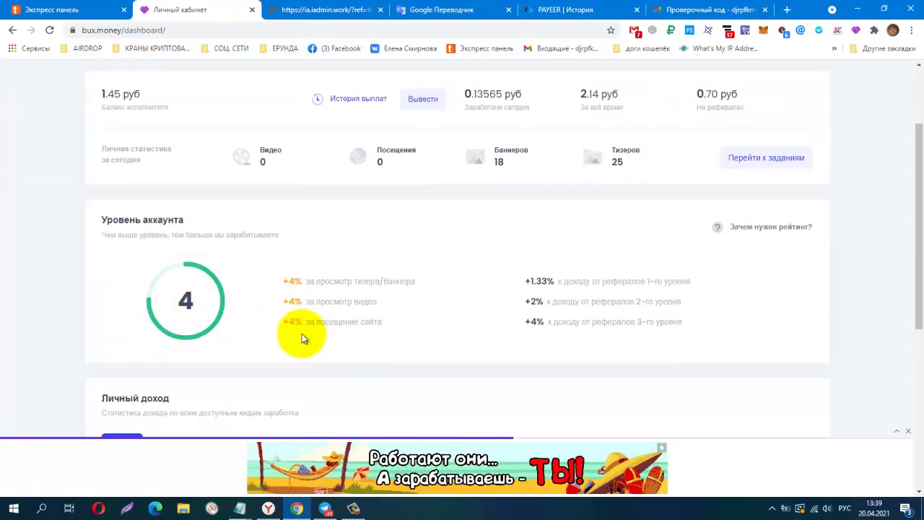
scroll(578, 292, down, 3)
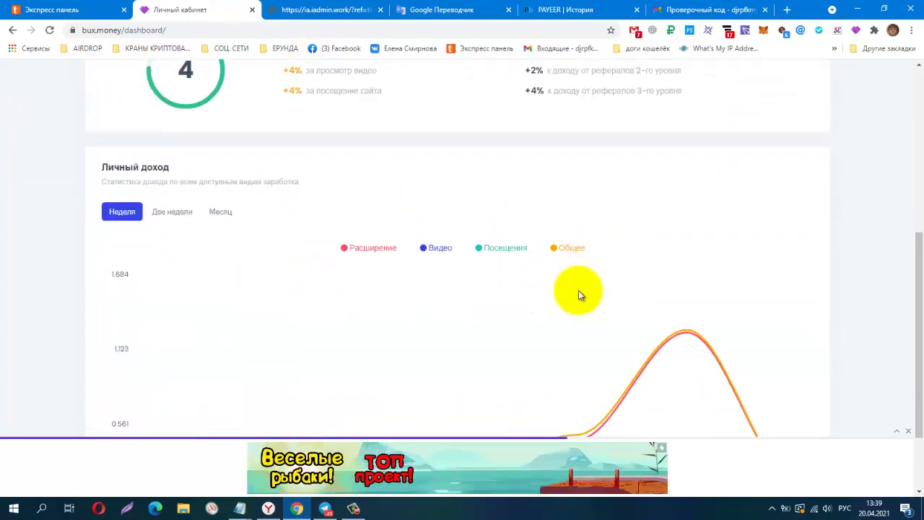
scroll(579, 290, up, 5)
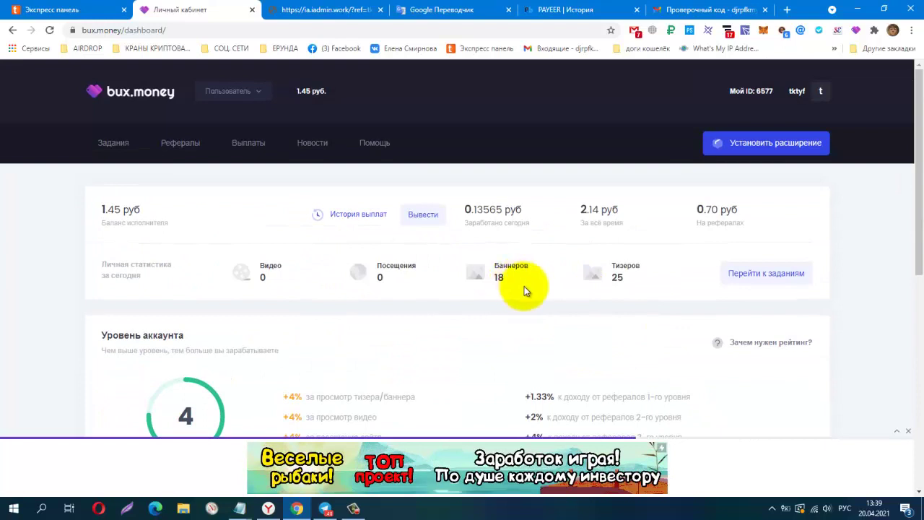